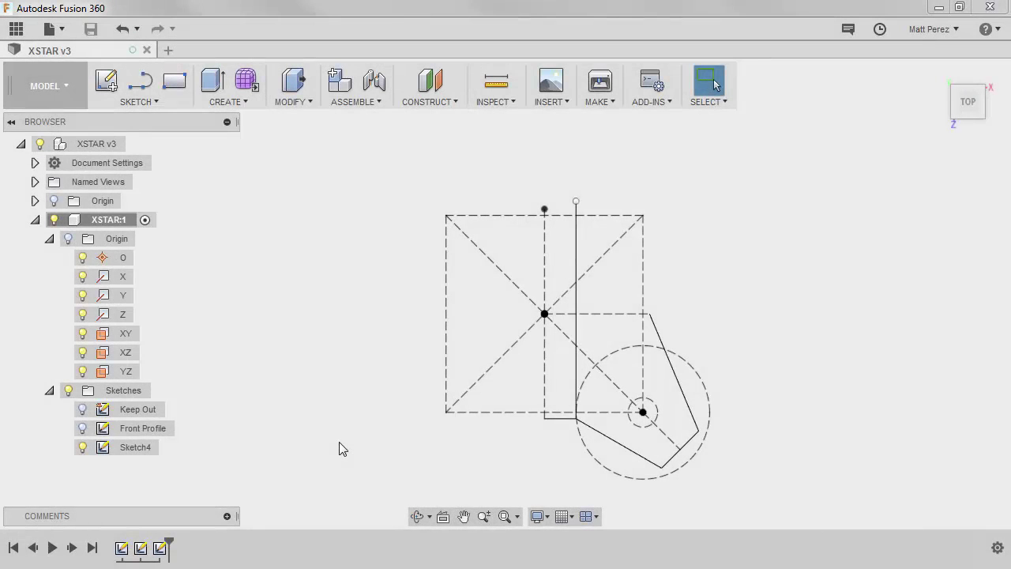
Rename the Sketch4 entry in the Browser to 'Top Down Shape'.
click(137, 451)
click(142, 448)
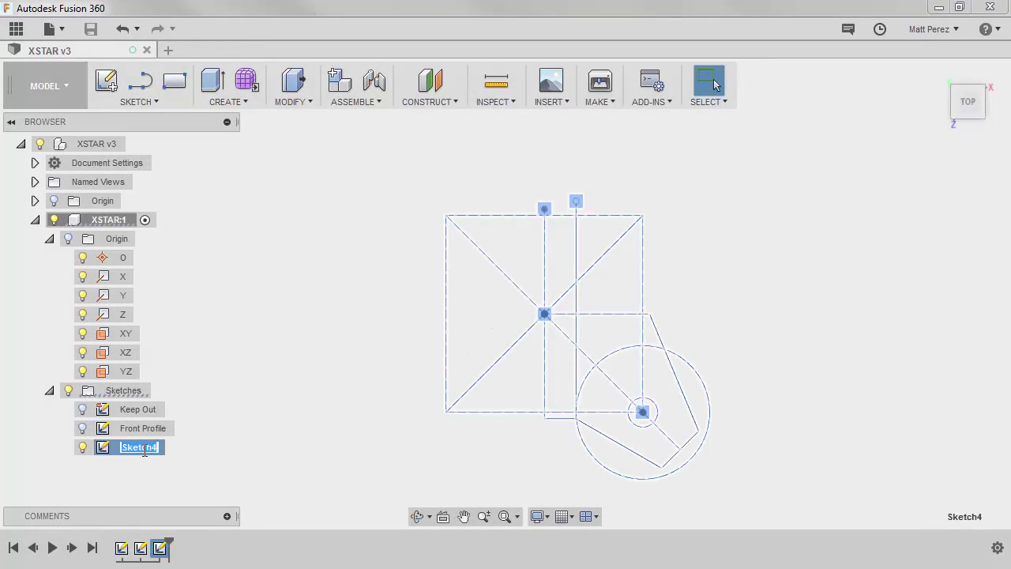
text(Top Down Shape)
key(Return)
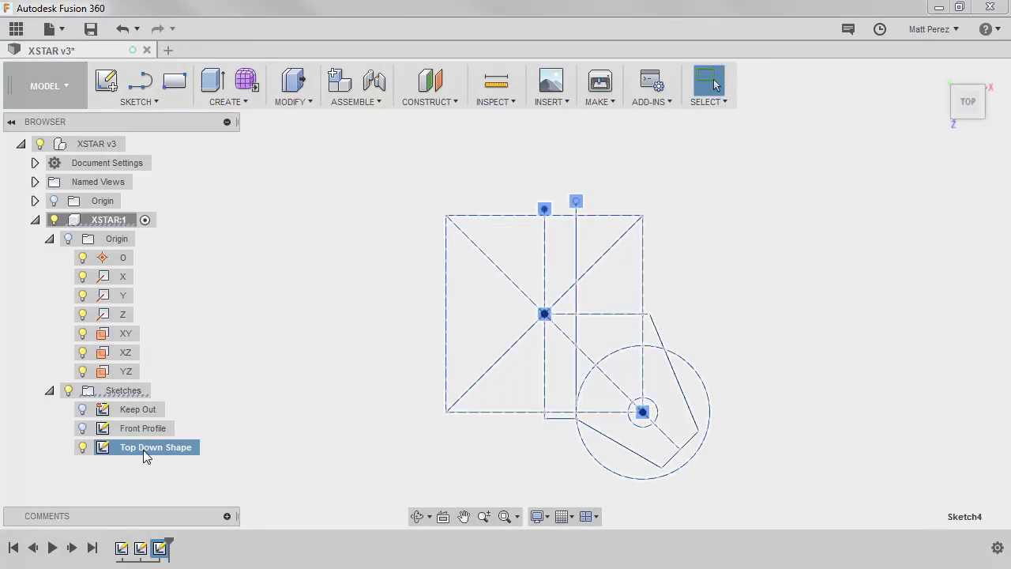
click(332, 468)
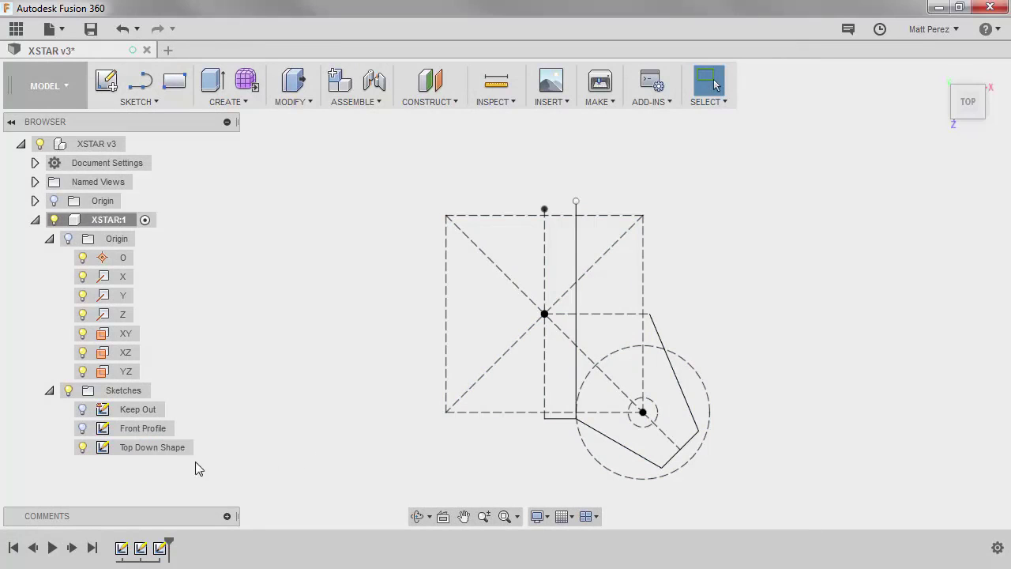
click(126, 450)
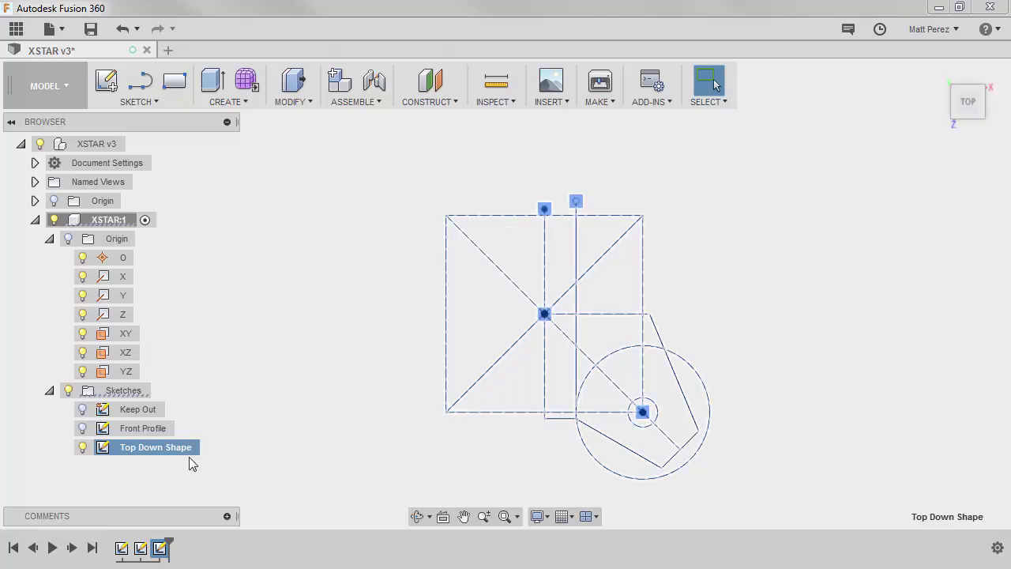
click(215, 422)
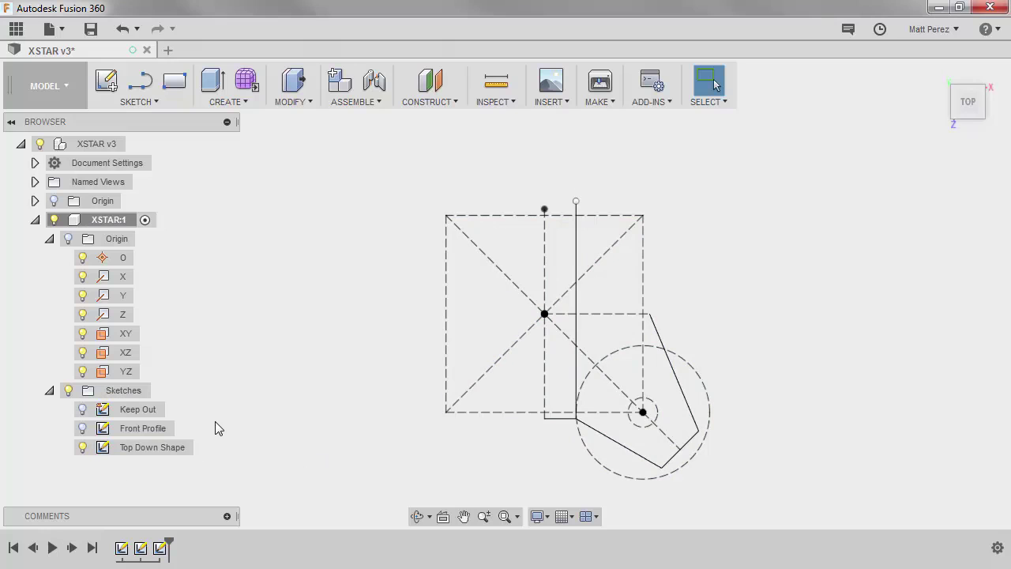
click(145, 448)
click(139, 428)
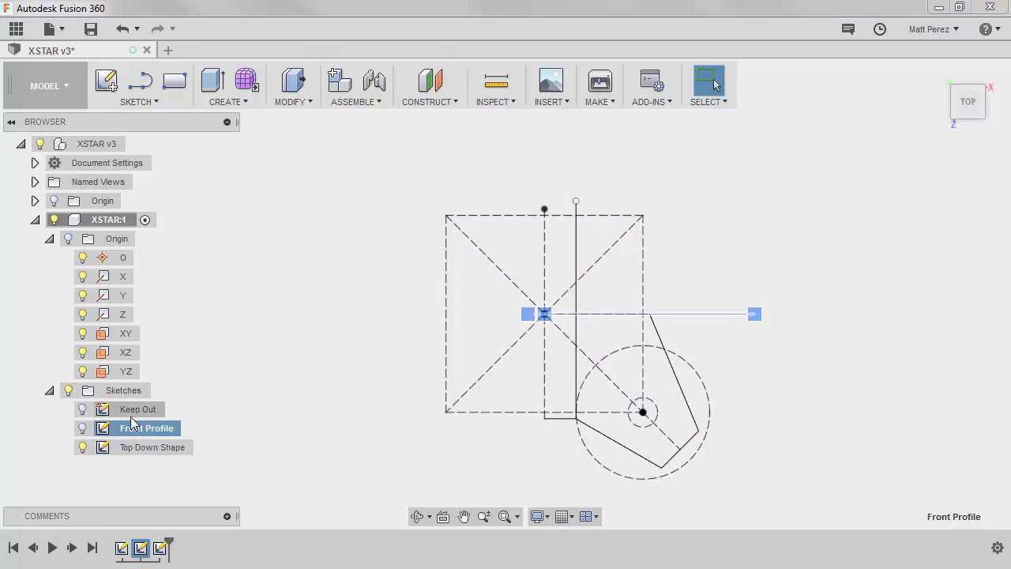
click(135, 410)
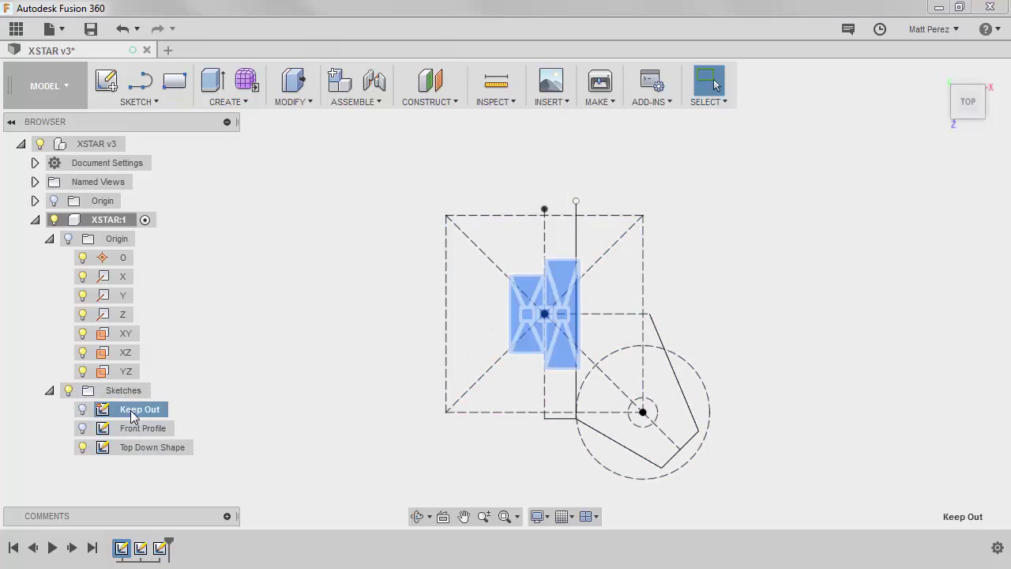
click(229, 403)
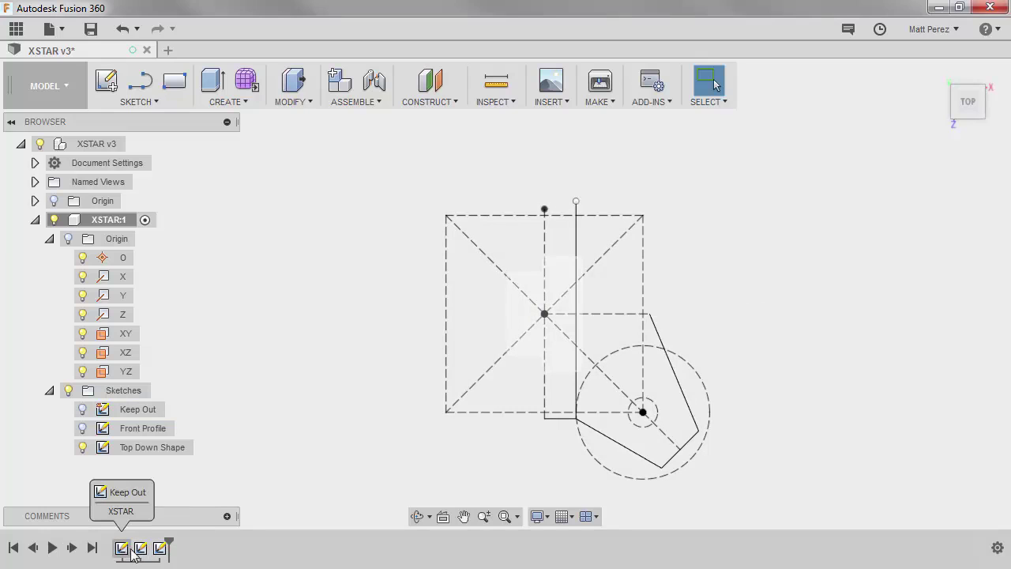
Open the Top Down Shape sketch for editing and bring up the Mirror tool.
double_click(159, 551)
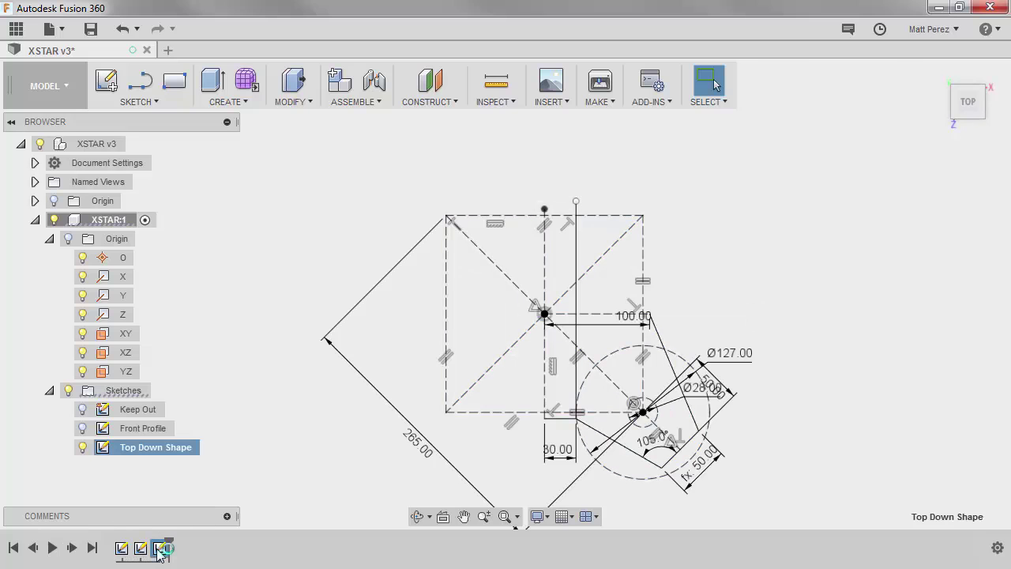
scroll(684, 480, up, 3)
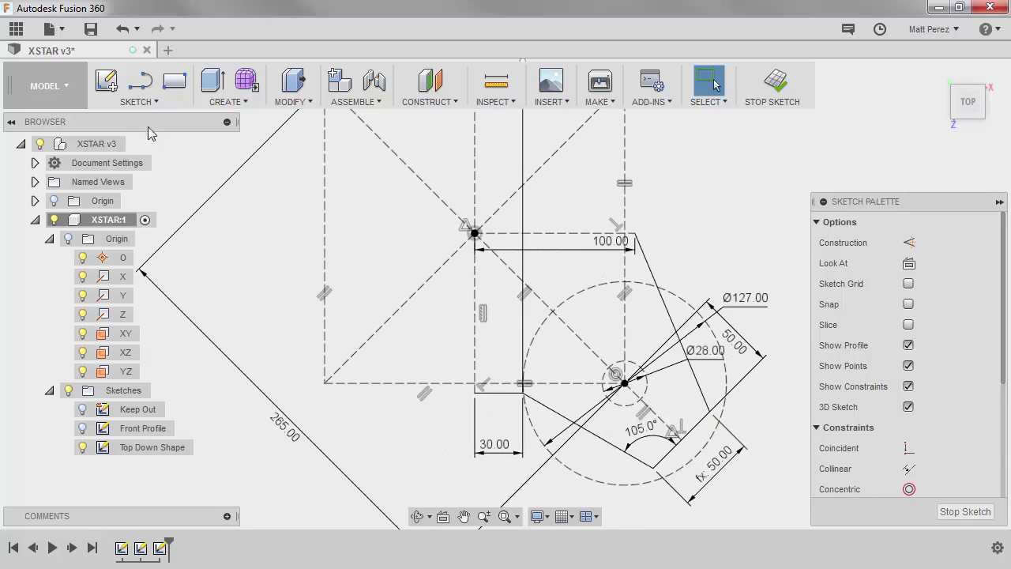
click(155, 101)
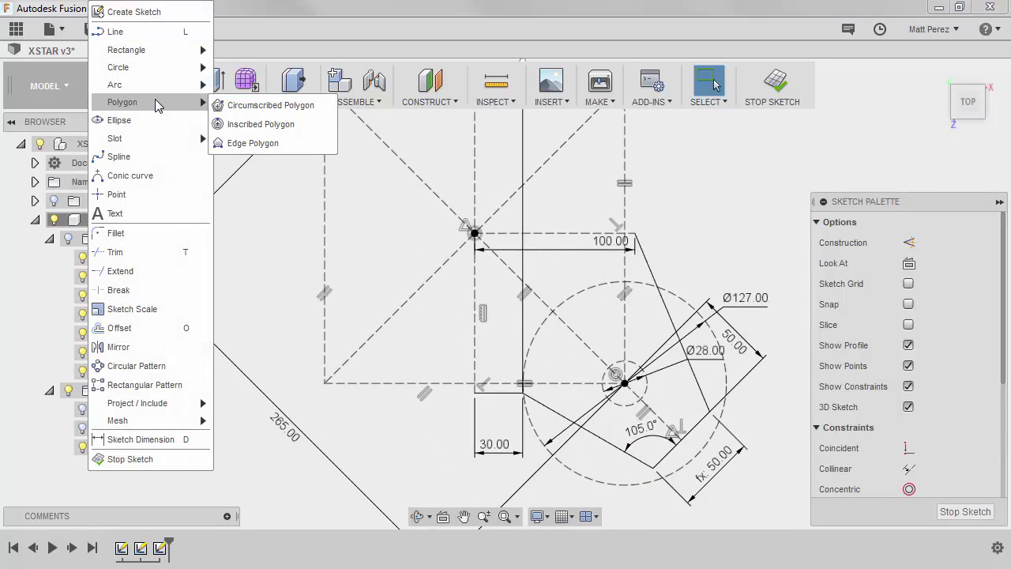
key(Escape)
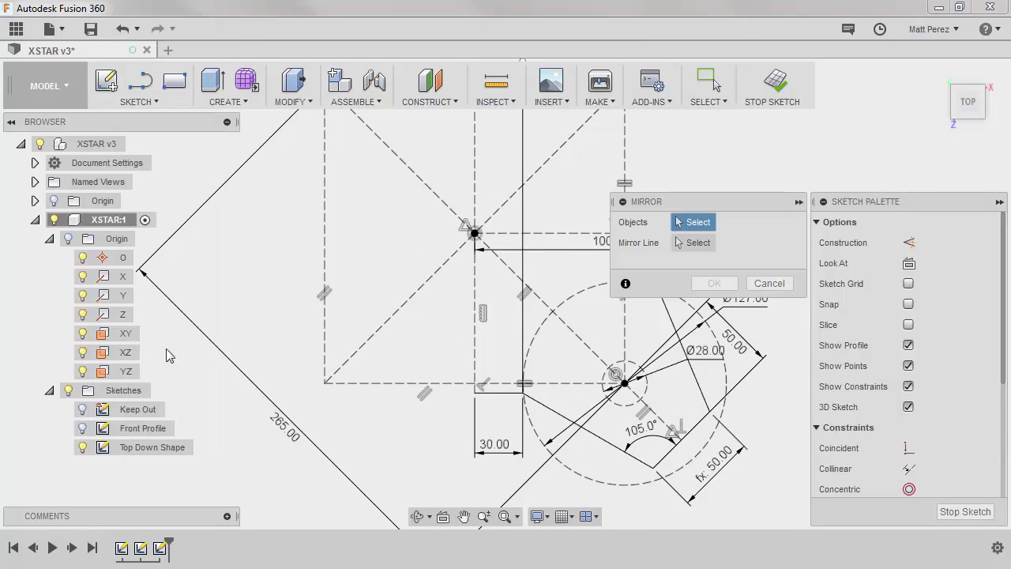
Mirror the four arm lines across the dashed horizontal centre line.
click(666, 316)
click(695, 425)
click(596, 440)
click(507, 392)
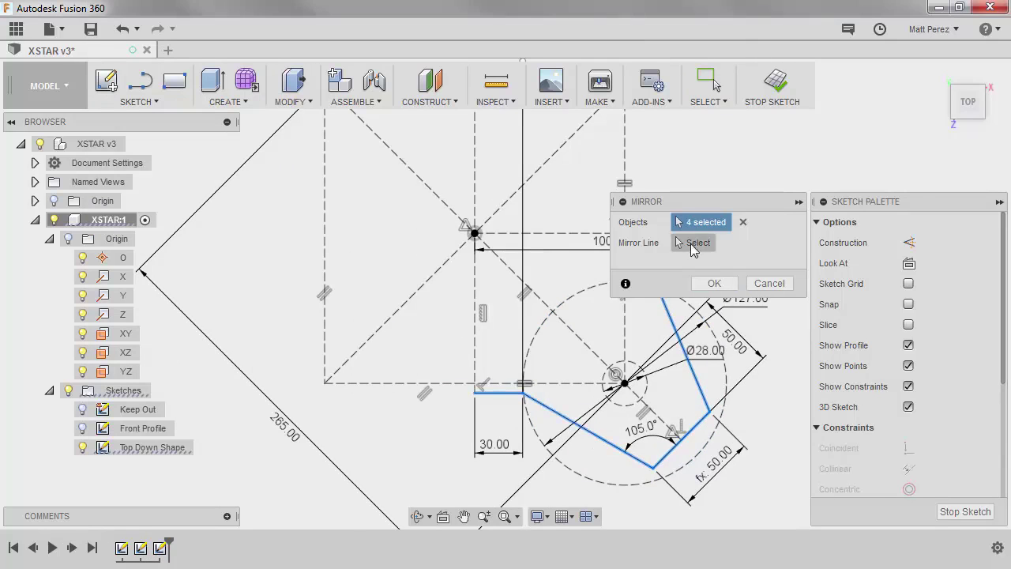
click(687, 245)
click(542, 233)
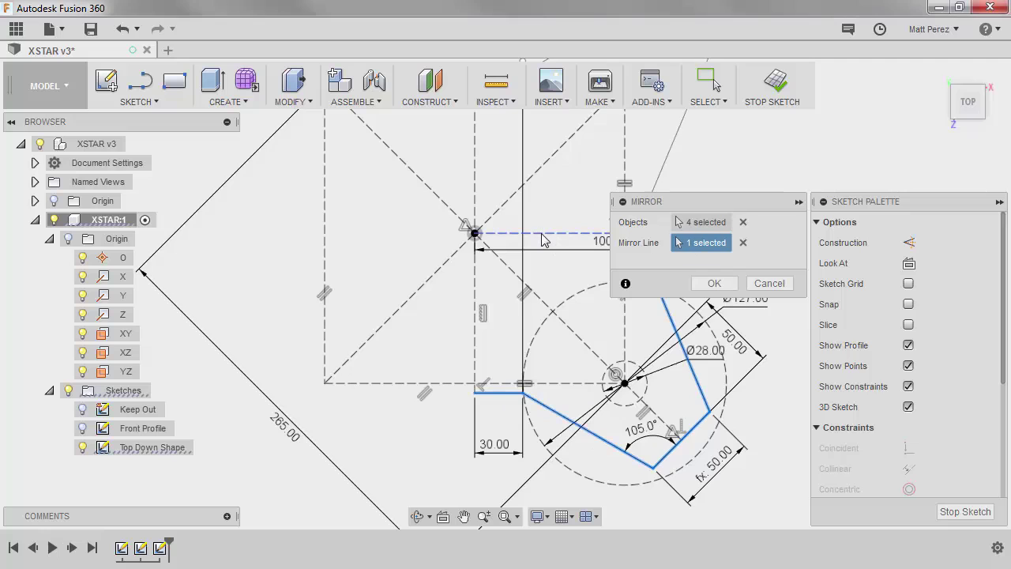
scroll(545, 458, down, 5)
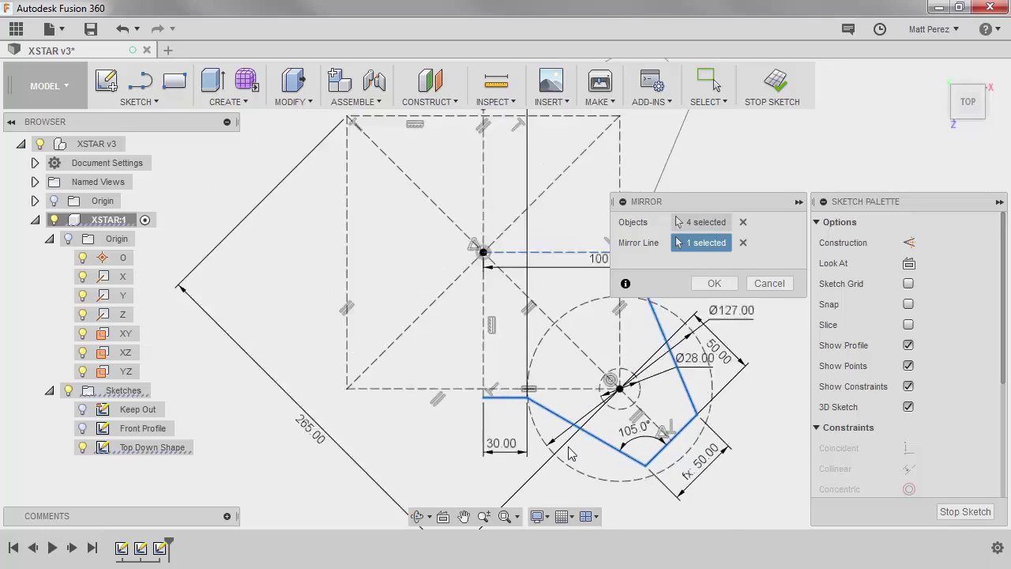
click(714, 283)
scroll(657, 346, up, 2)
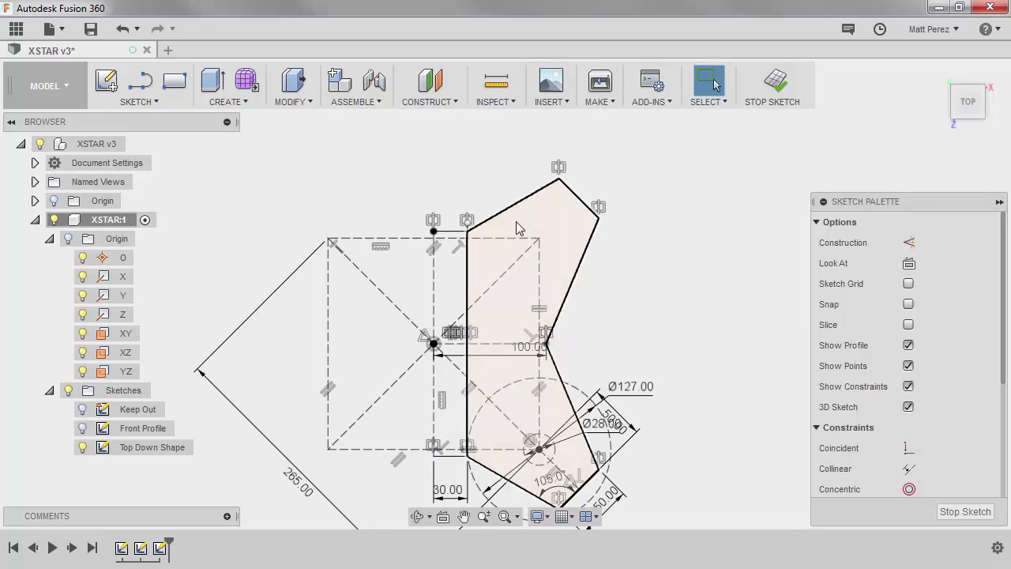
Convert the dashed vertical line beside the frame into a regular sketch line.
scroll(514, 219, down, 2)
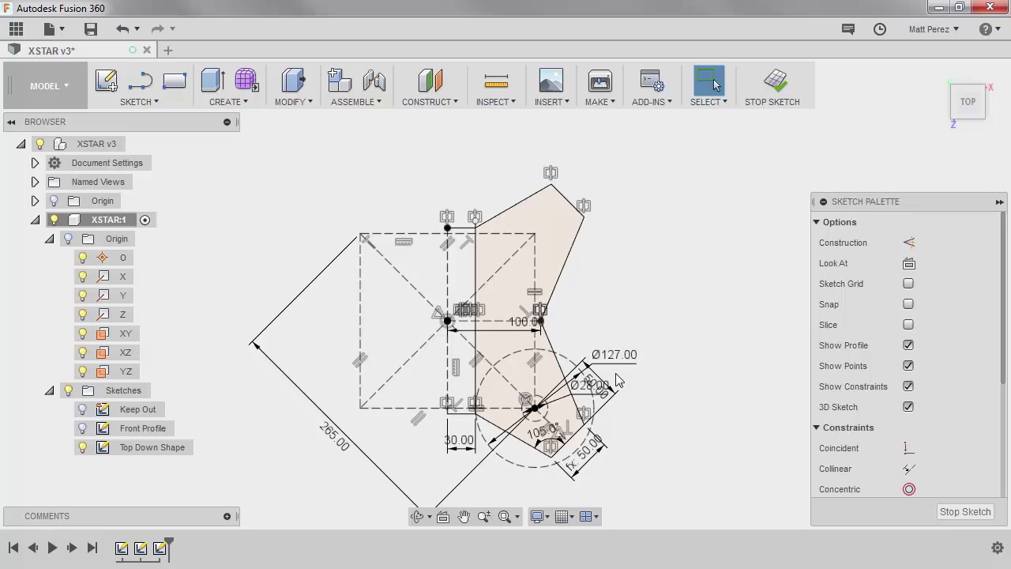
click(449, 284)
key(x)
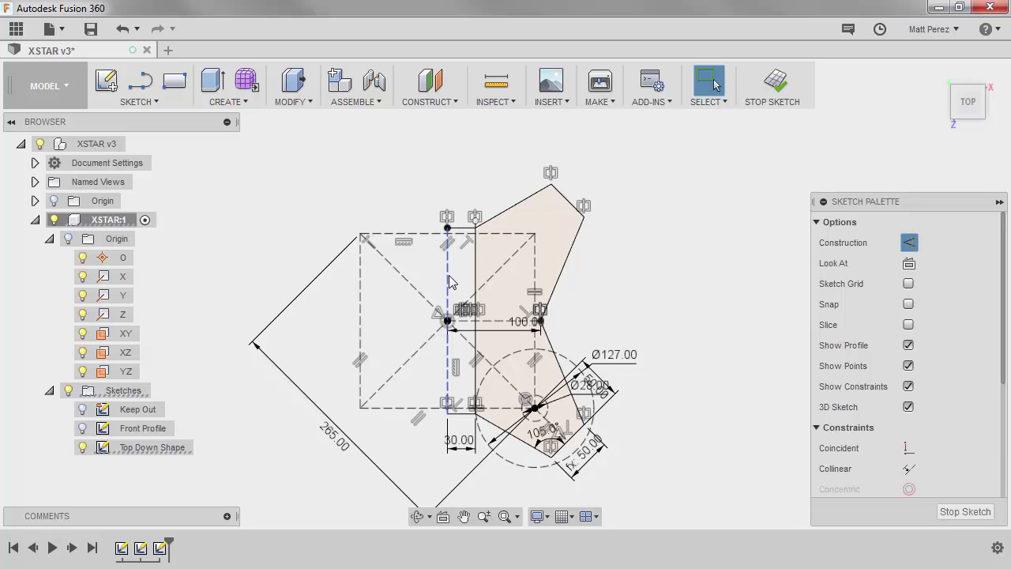
scroll(454, 426, up, 5)
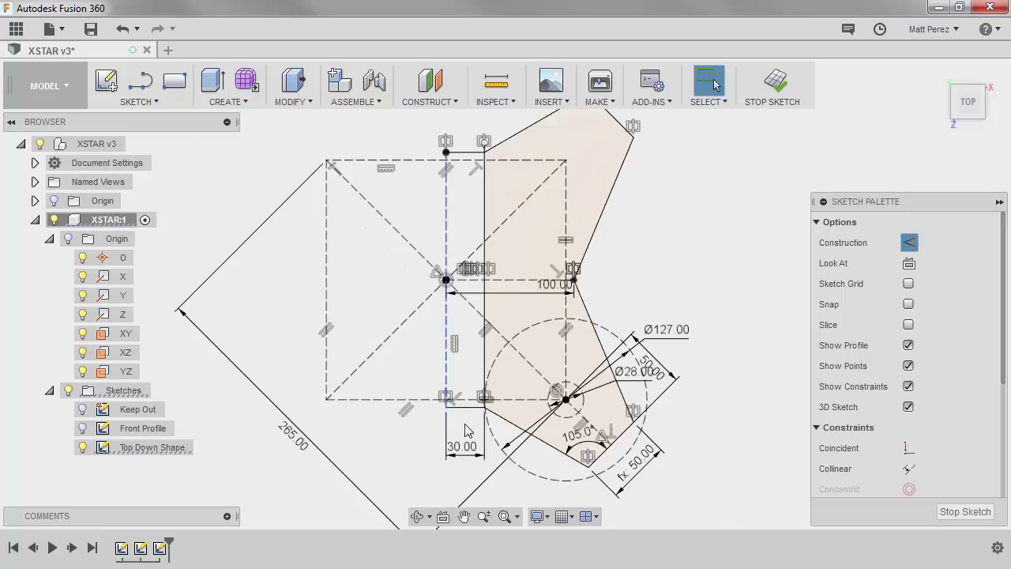
click(911, 243)
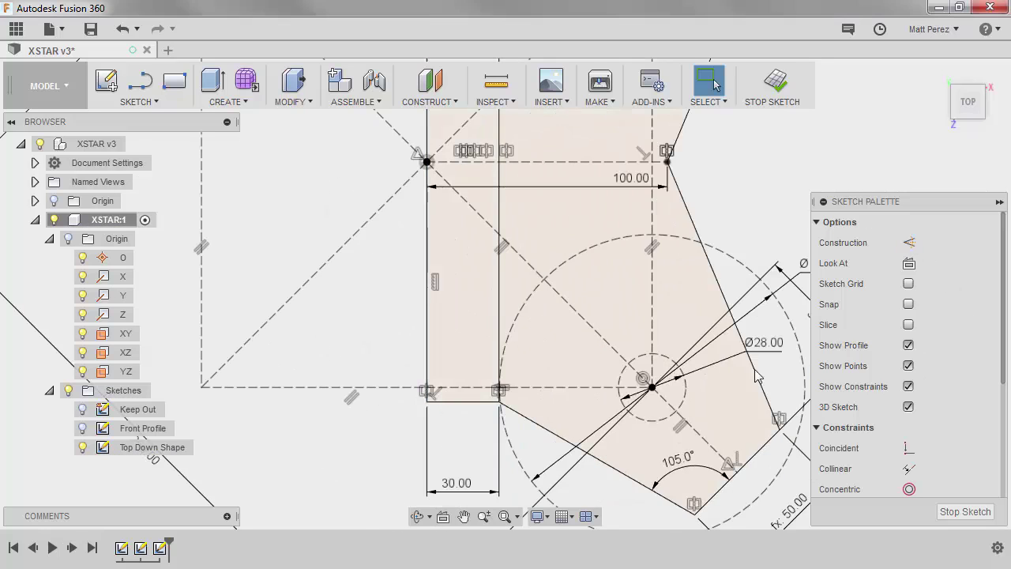
click(820, 158)
scroll(553, 379, down, 4)
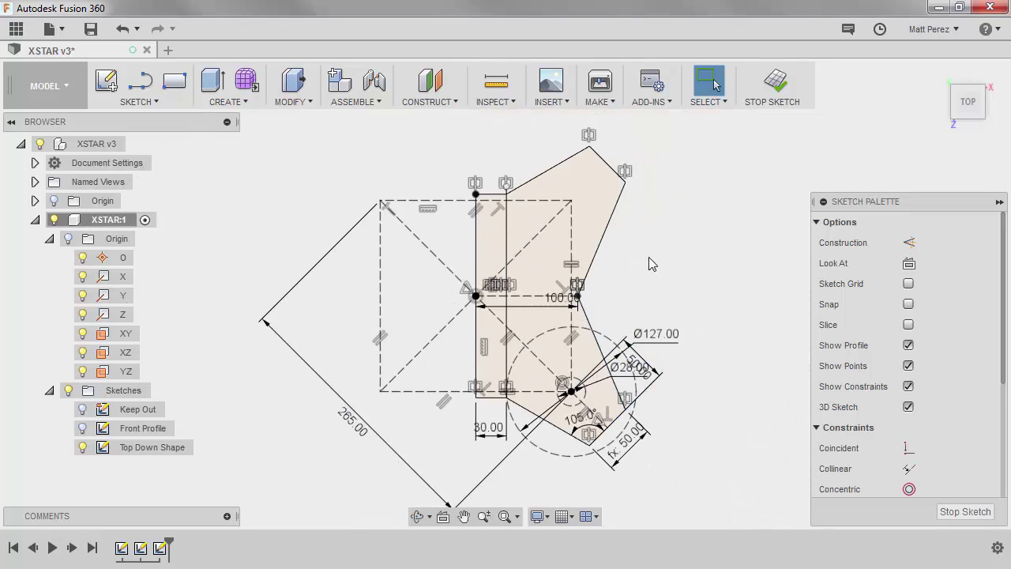
middle_drag(664, 247, 649, 286)
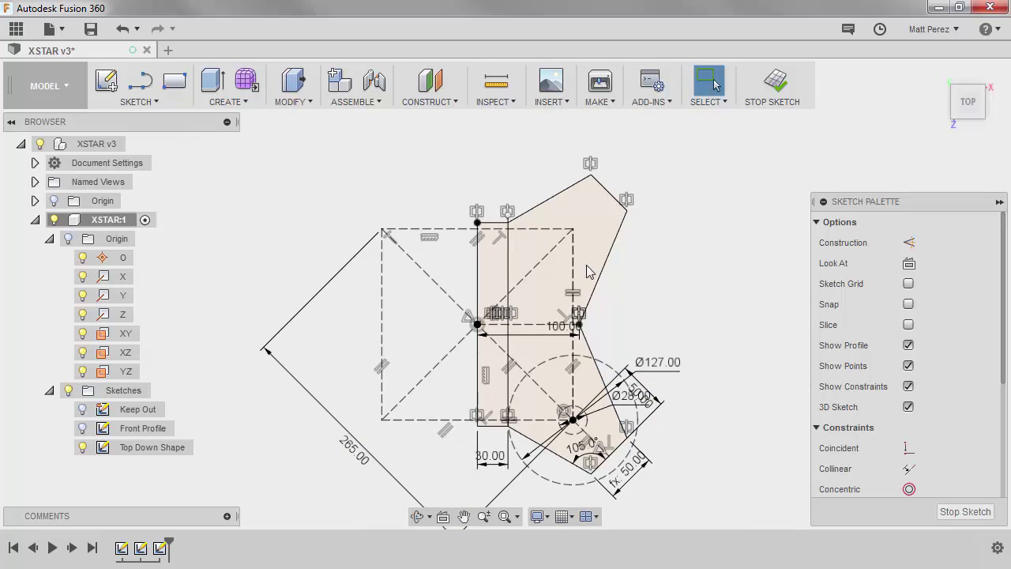
Stop the Top Down Shape sketch and return to the model view.
click(773, 79)
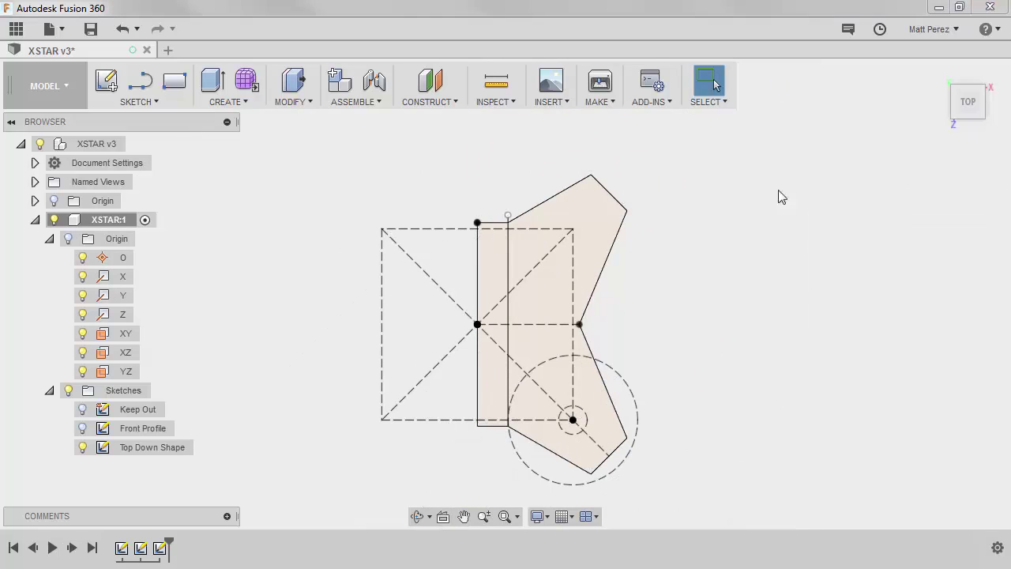
scroll(502, 237, up, 5)
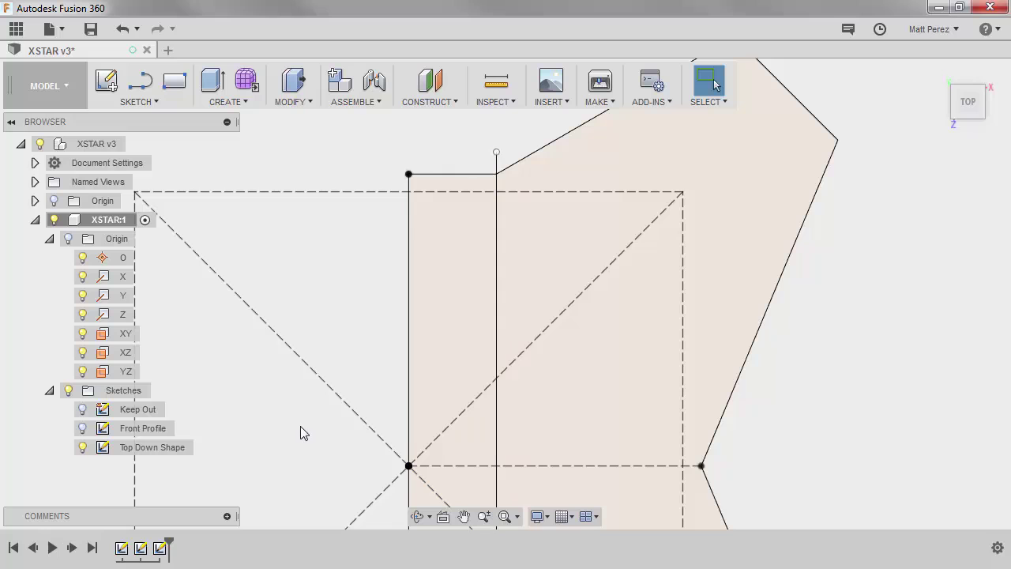
scroll(323, 459, down, 1)
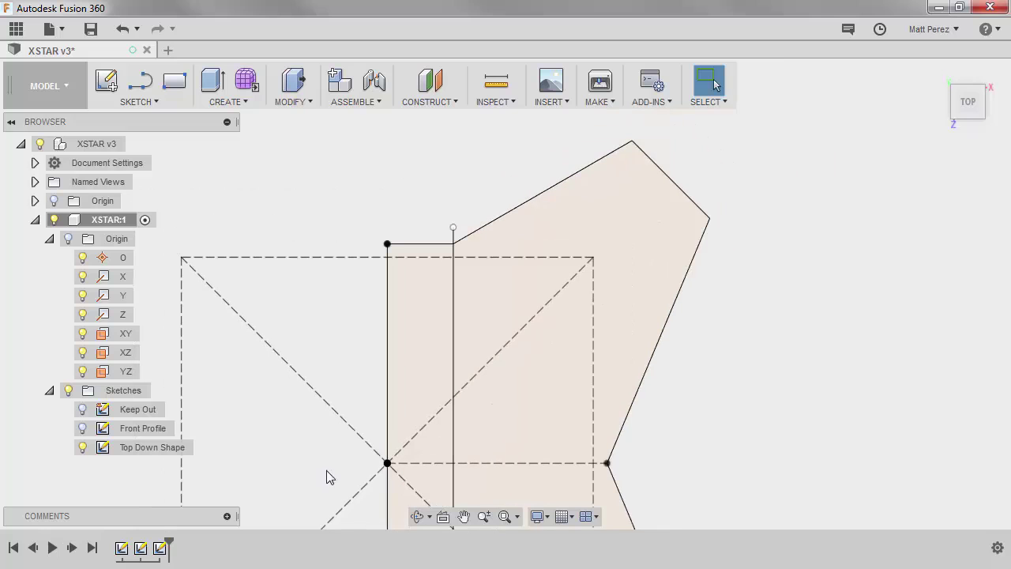
Reopen Top Down Shape, select the slanted corner line, then stop the sketch again.
double_click(149, 447)
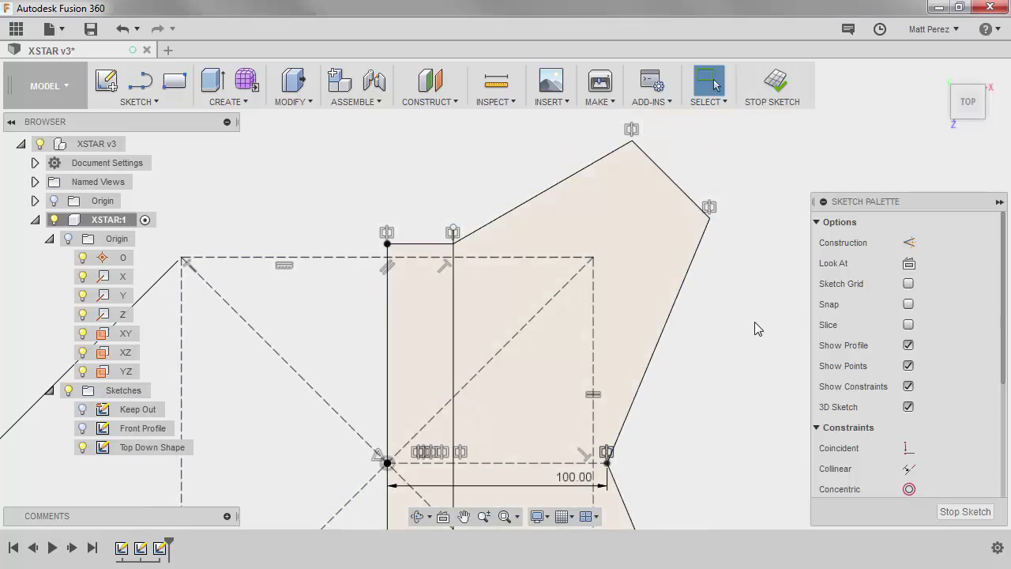
scroll(450, 225, up, 5)
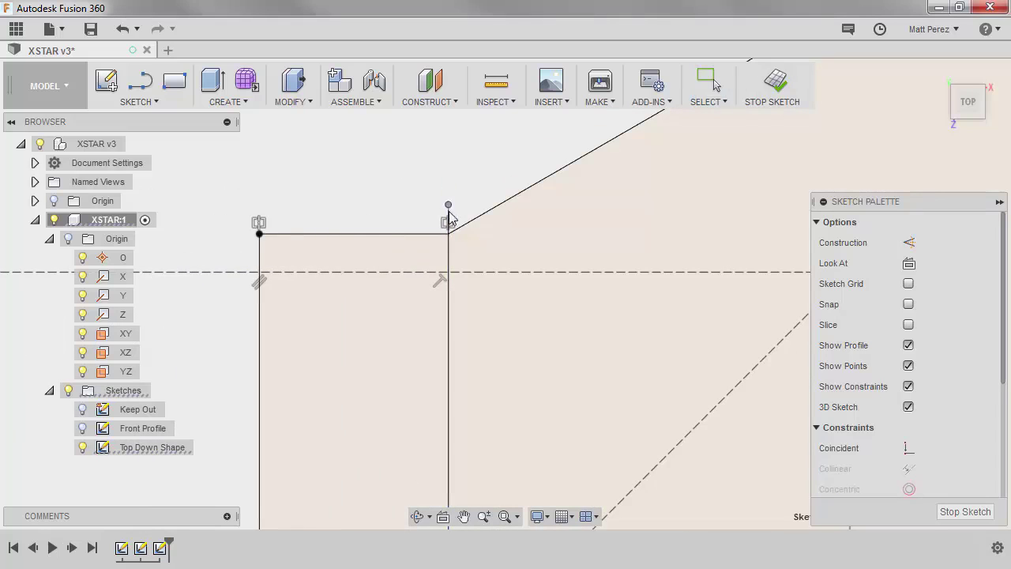
click(448, 231)
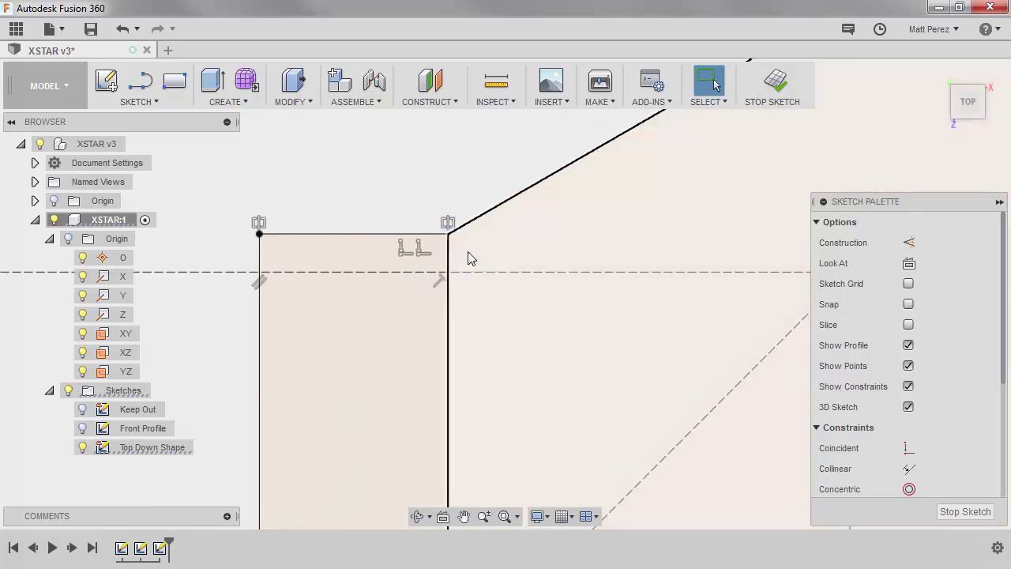
scroll(479, 171, down, 6)
click(776, 82)
scroll(714, 303, down, 3)
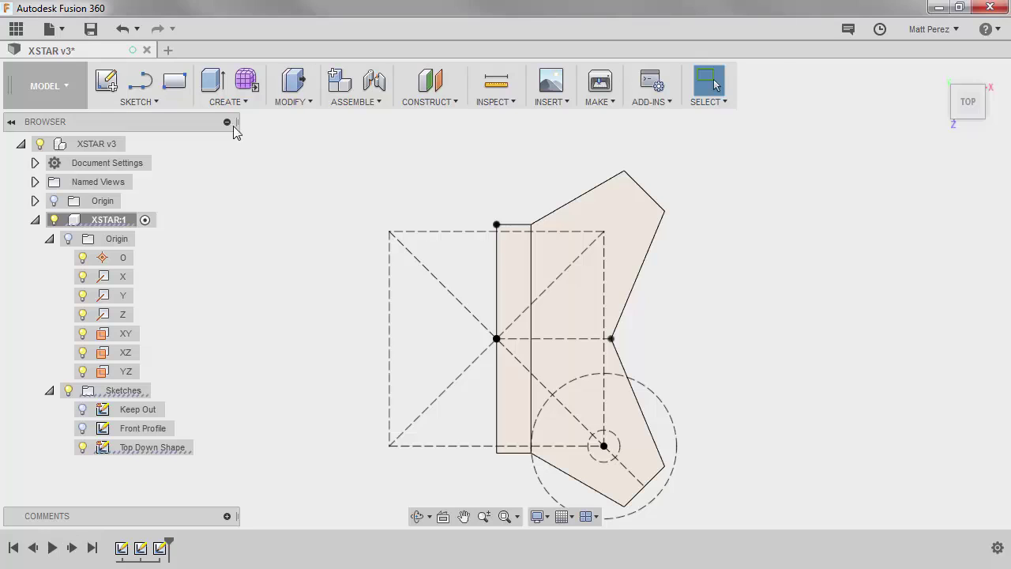
Create Sketch5 on the XZ plane and select the lower outer edges of the outline.
click(106, 80)
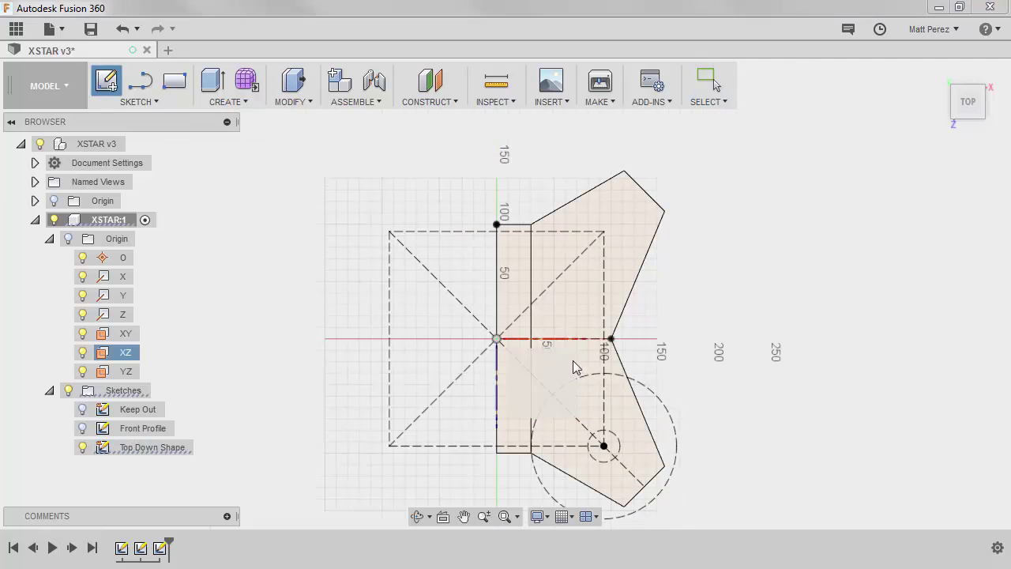
click(105, 352)
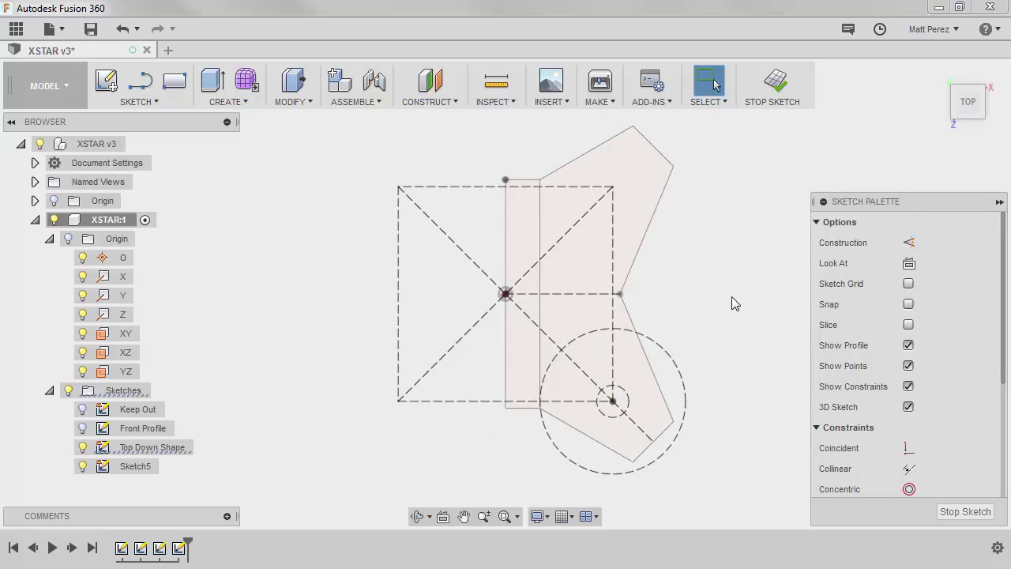
scroll(650, 403, up, 2)
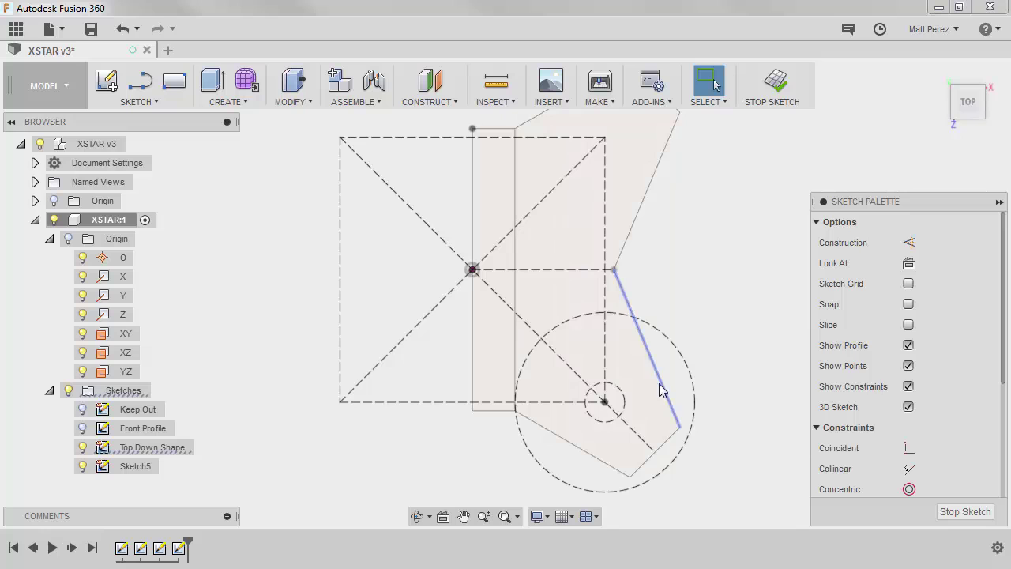
scroll(621, 313, down, 2)
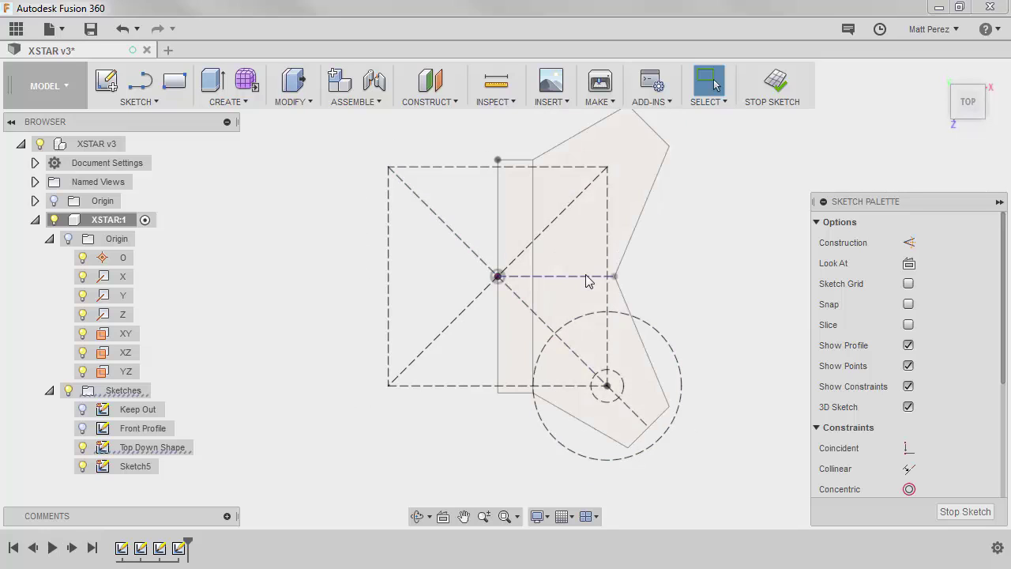
scroll(601, 480, down, 3)
scroll(627, 356, up, 3)
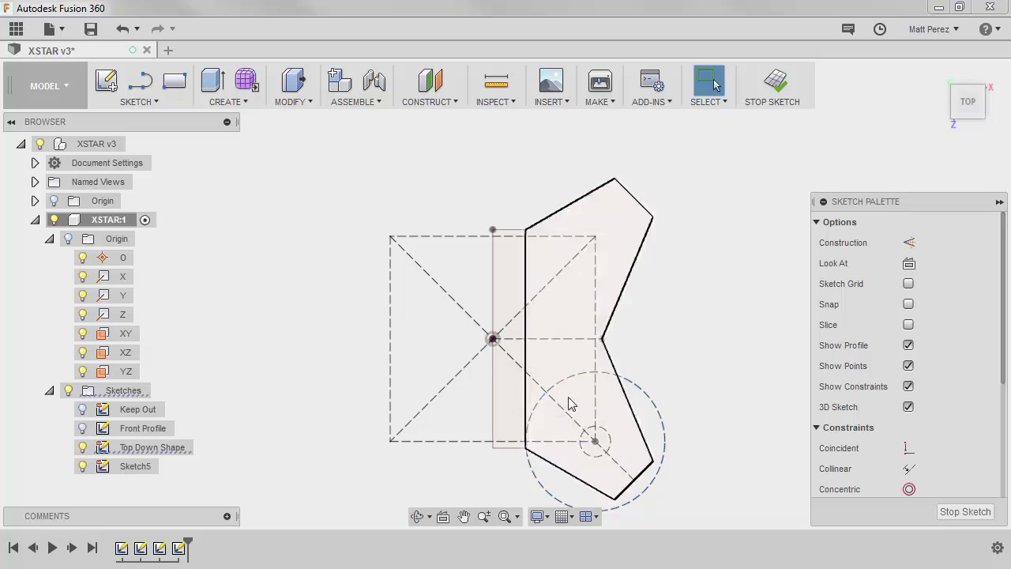
scroll(591, 458, up, 2)
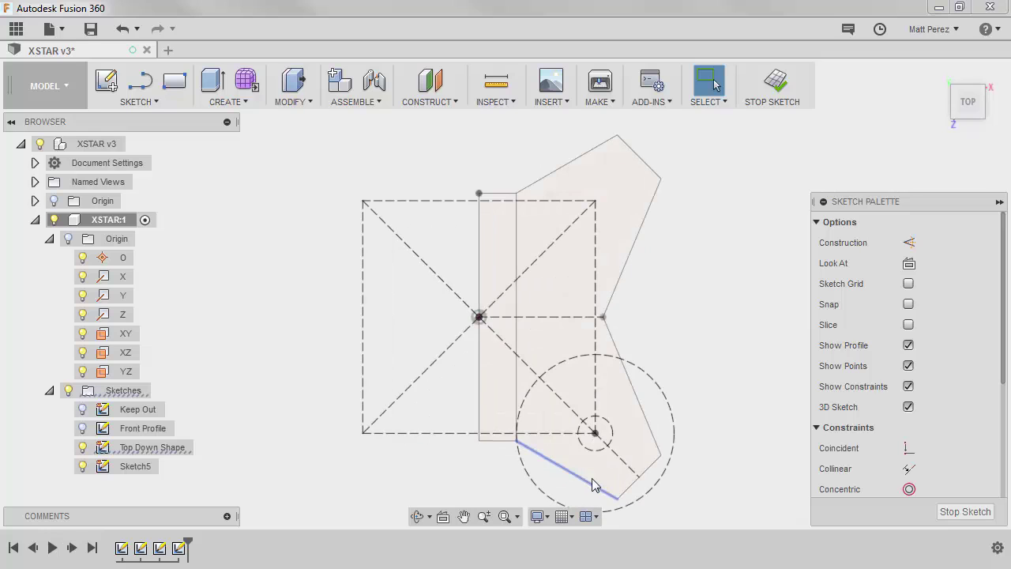
click(590, 482)
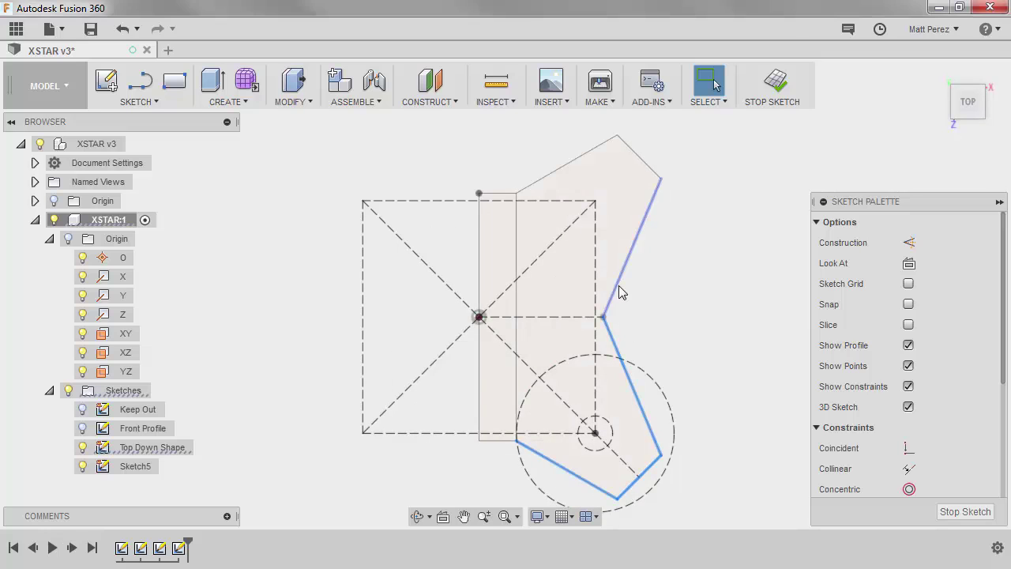
Offset the six selected outline edges 10 mm inward.
click(644, 159)
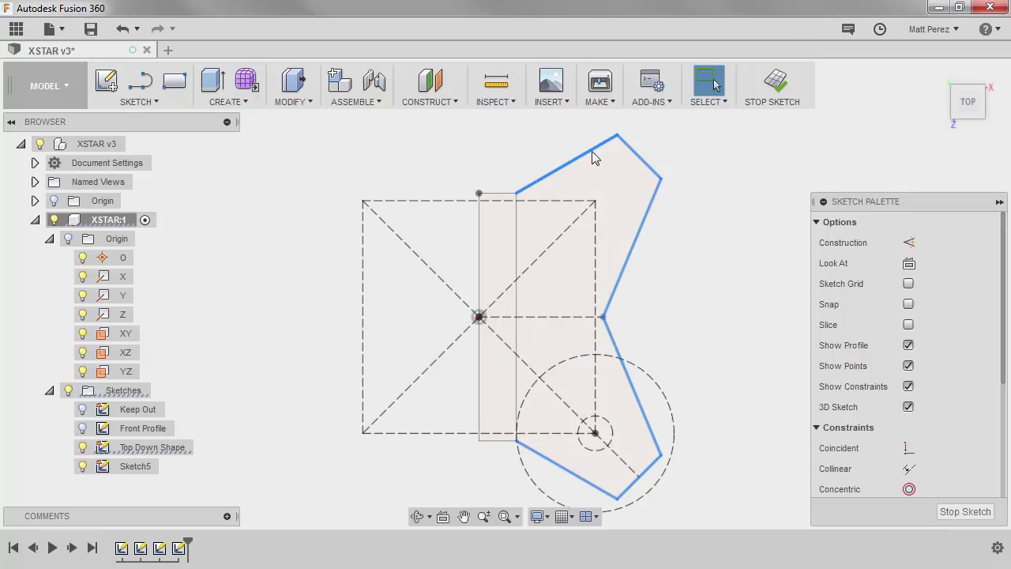
key(o)
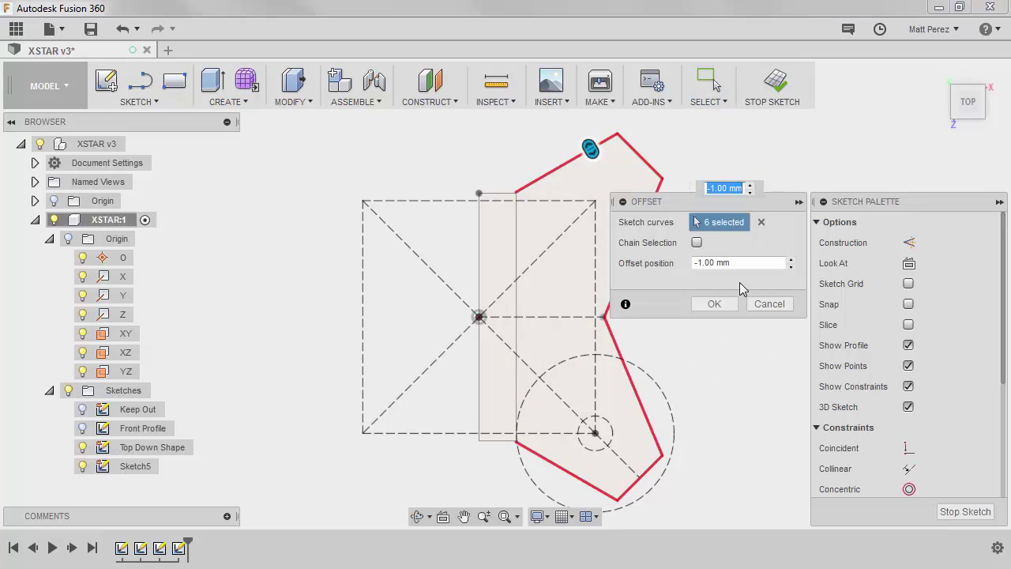
drag(591, 149, 602, 167)
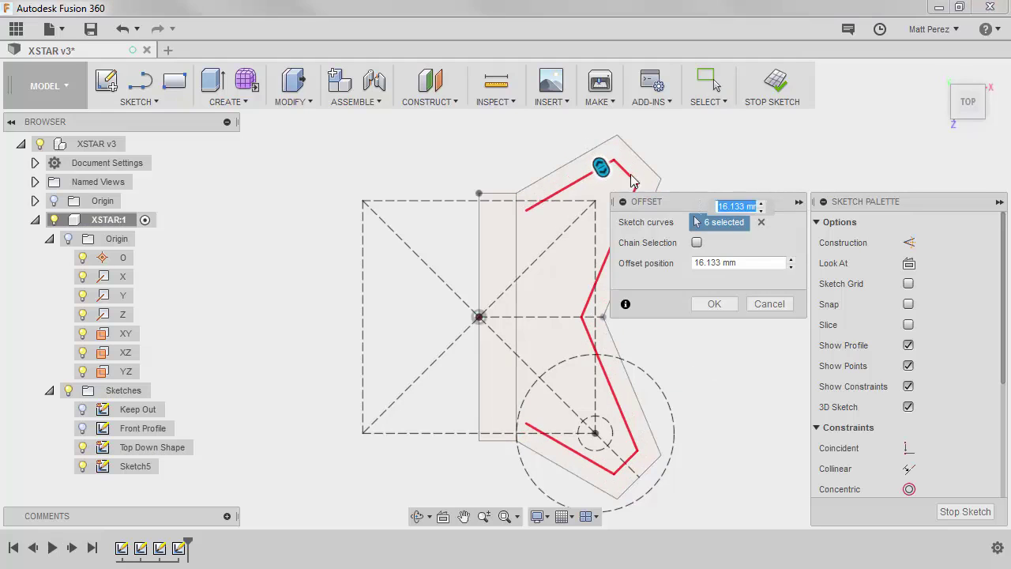
text(10)
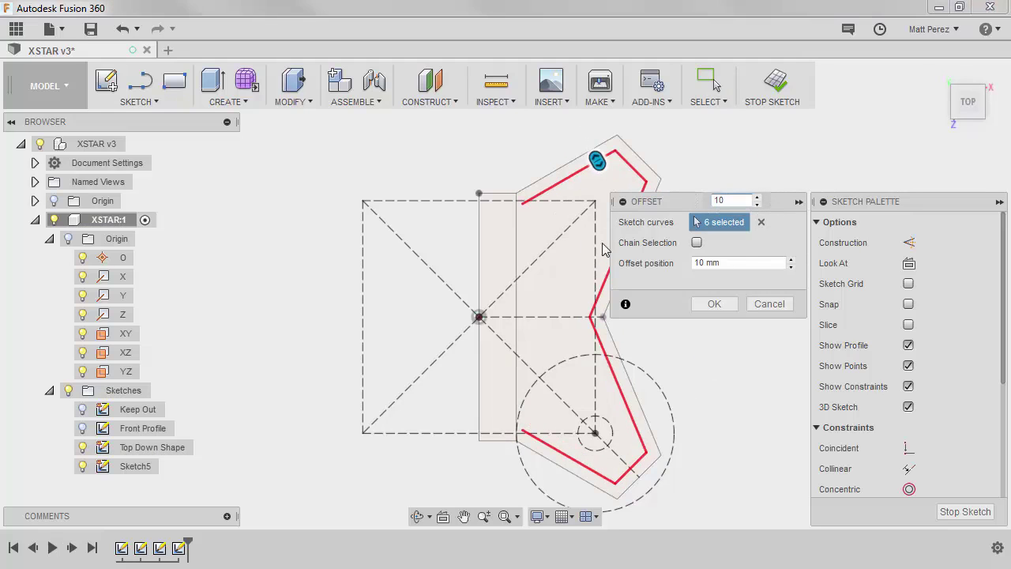
scroll(553, 296, up, 2)
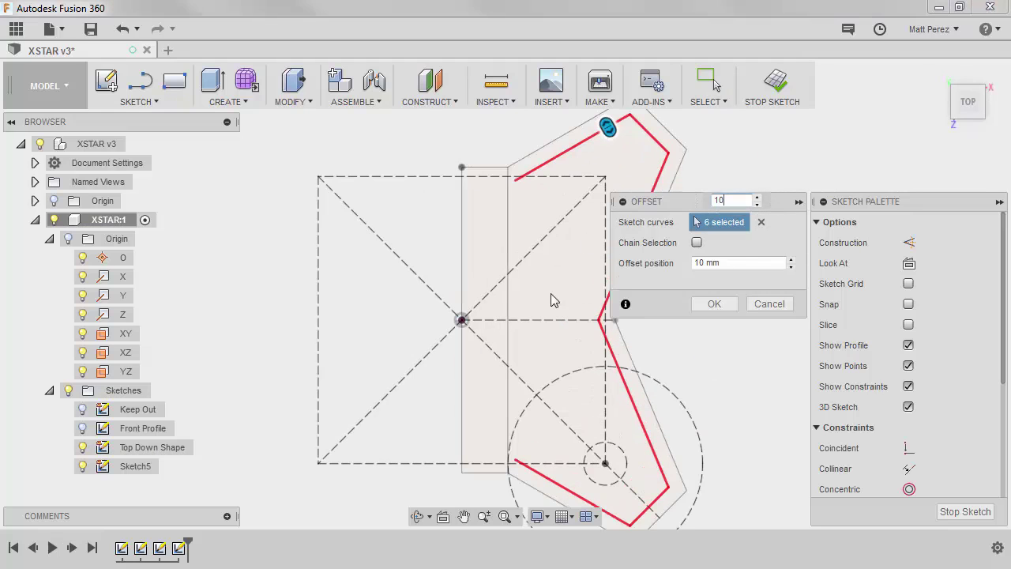
click(722, 305)
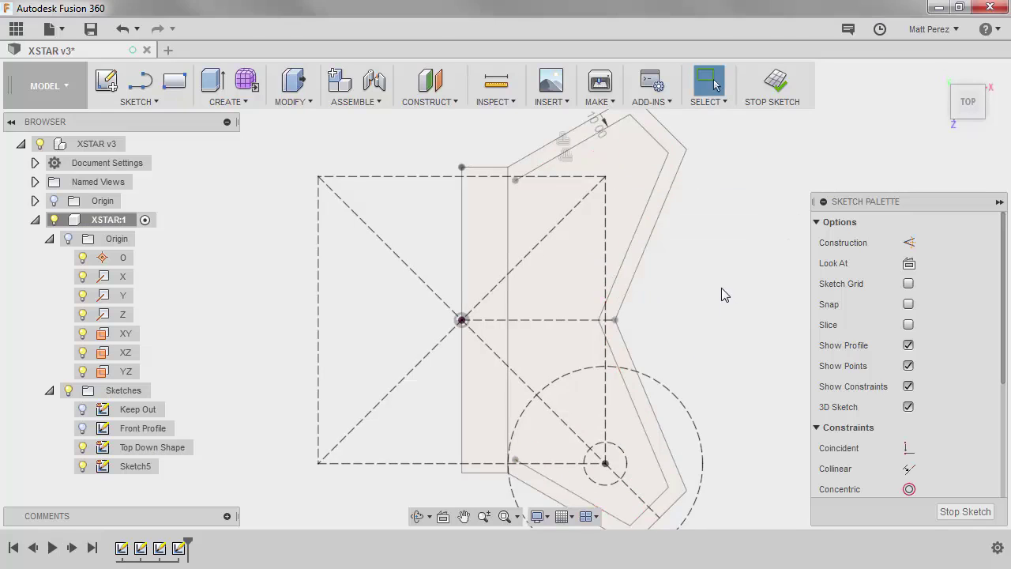
Hide the Top Down Shape sketch with its Browser lightbulb.
scroll(725, 294, down, 1)
scroll(725, 294, down, 1)
scroll(677, 369, down, 1)
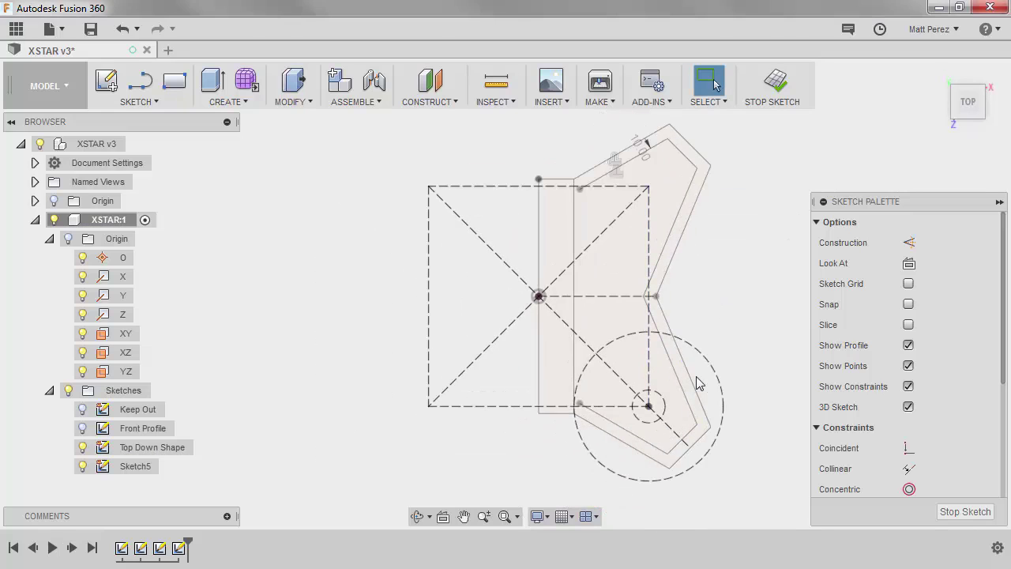
click(83, 447)
Toggle Top Down Shape's visibility back on and stop Sketch5.
click(88, 450)
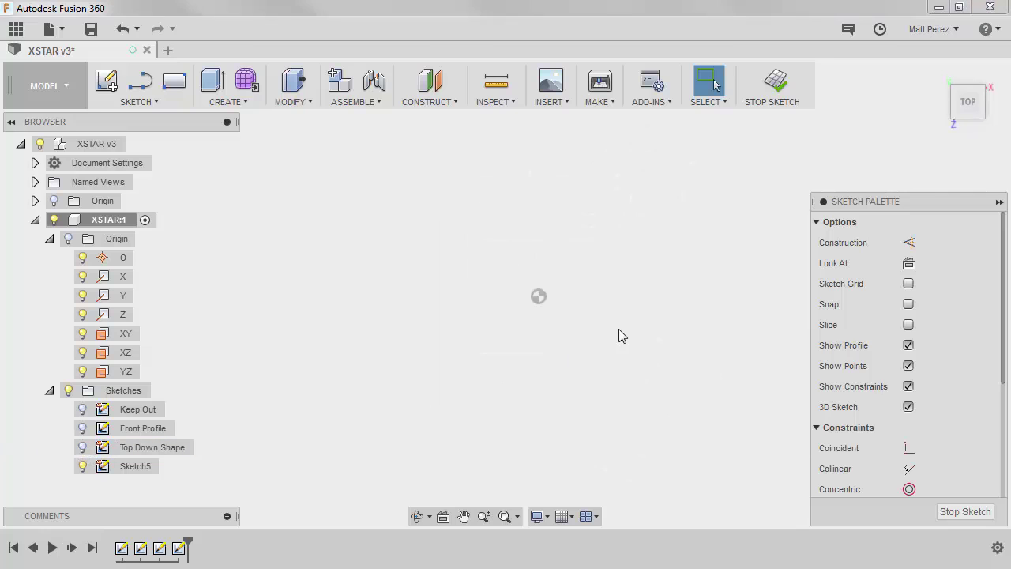
click(82, 447)
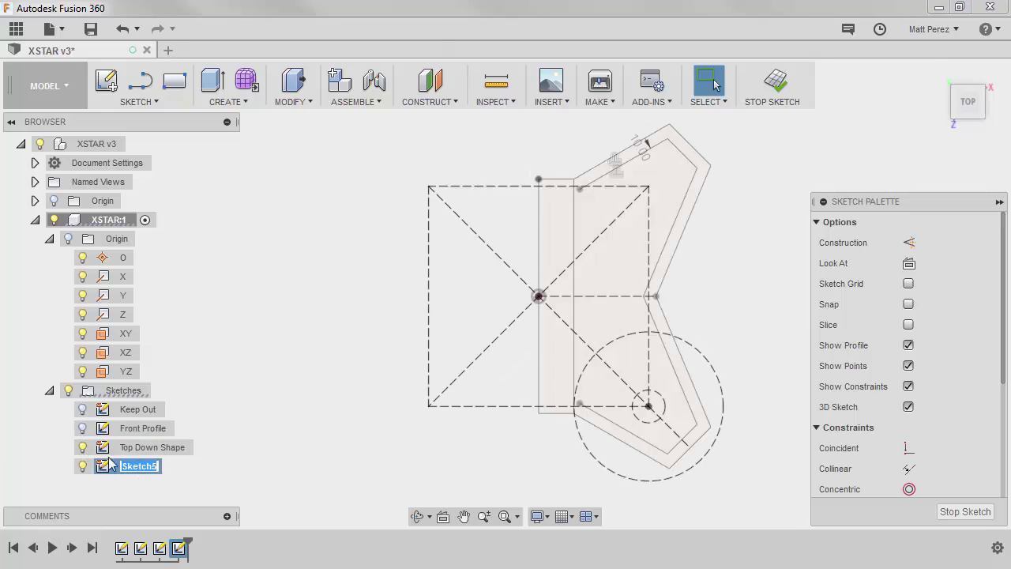
click(82, 447)
click(83, 447)
click(82, 447)
click(82, 447)
click(786, 87)
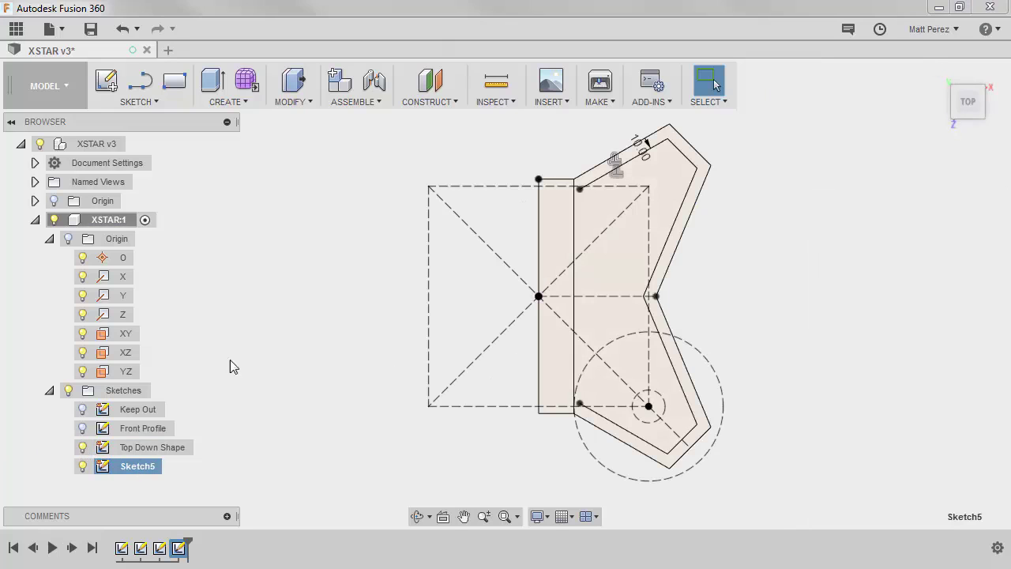
Open Top Down Shape for editing and inspect its slanted top edge.
click(149, 448)
double_click(149, 449)
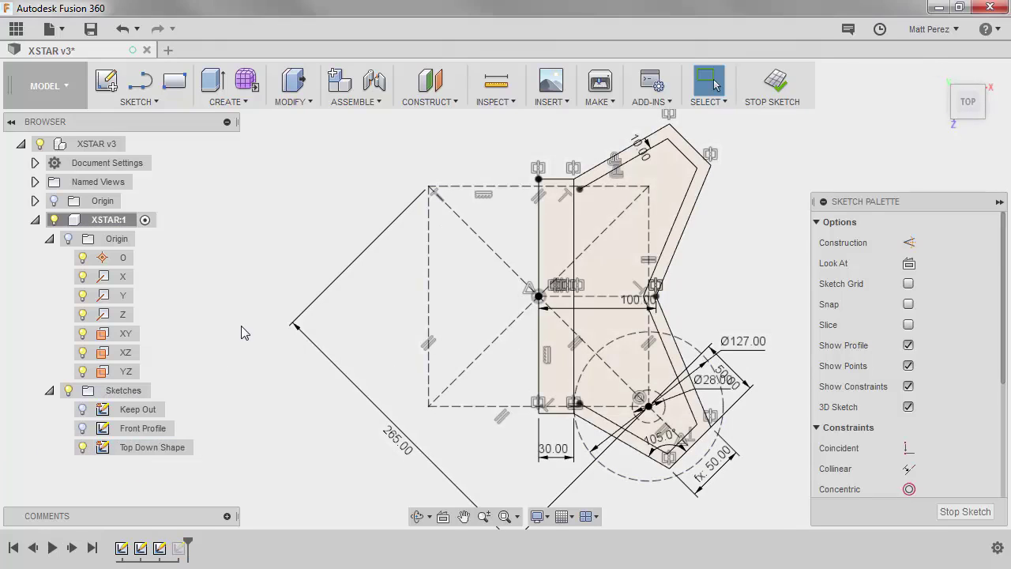
click(647, 152)
click(758, 227)
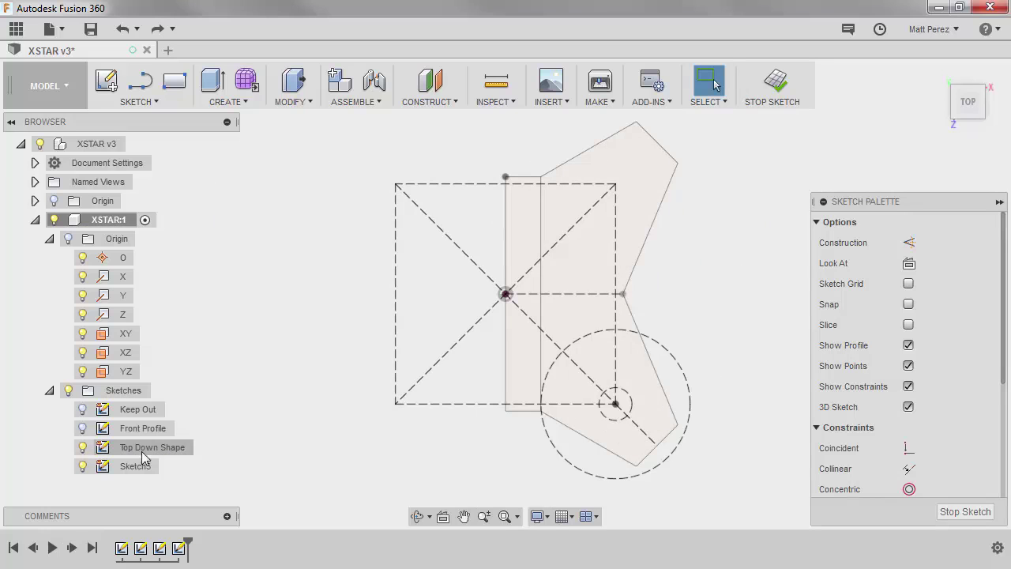
Select Sketch5 and launch the Project tool from the Sketch menu.
click(132, 467)
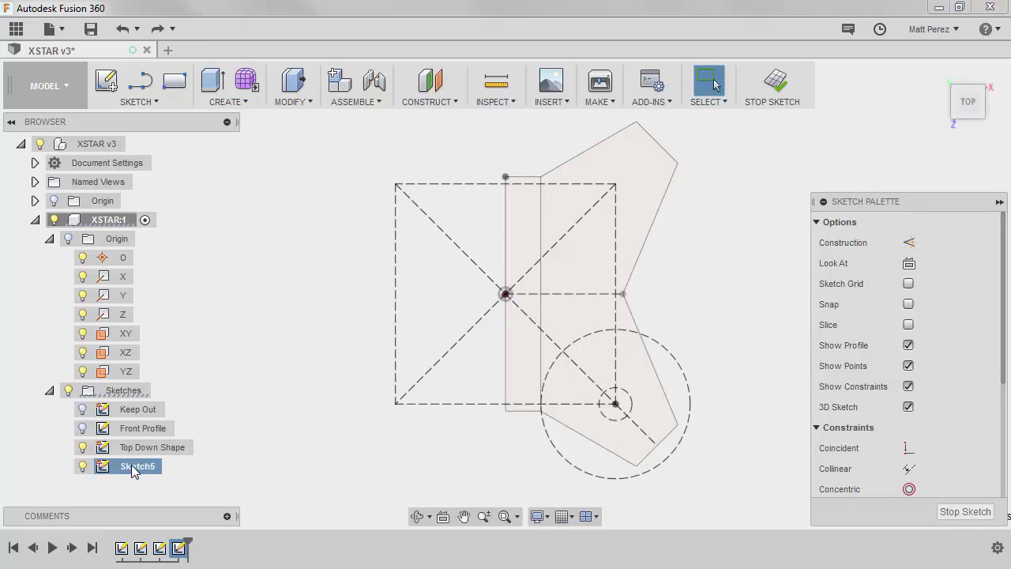
click(135, 106)
mouse_move(160, 404)
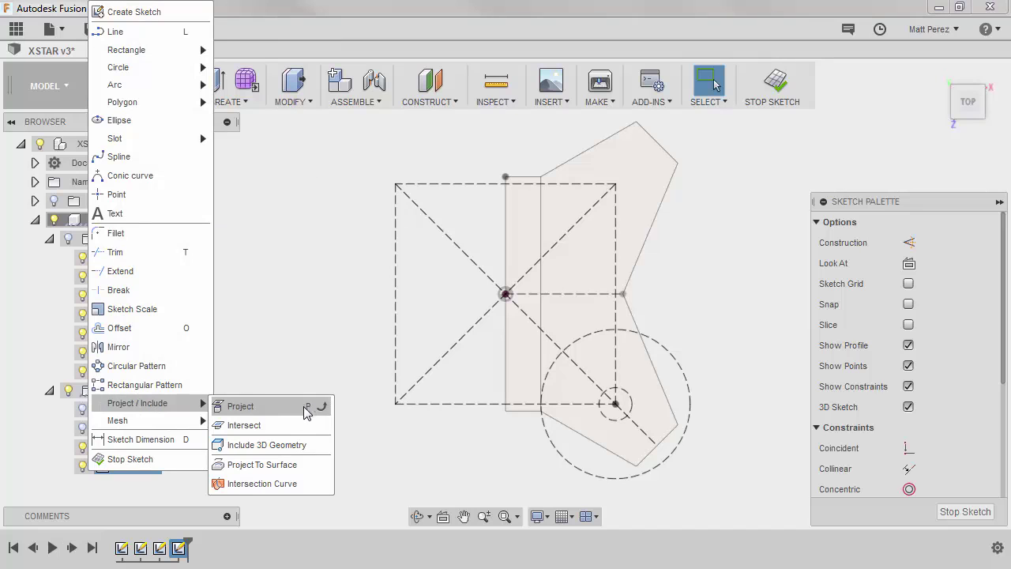
click(255, 408)
Project the eight frame outline edges, including both vertical lines, into Sketch5.
click(556, 168)
click(662, 149)
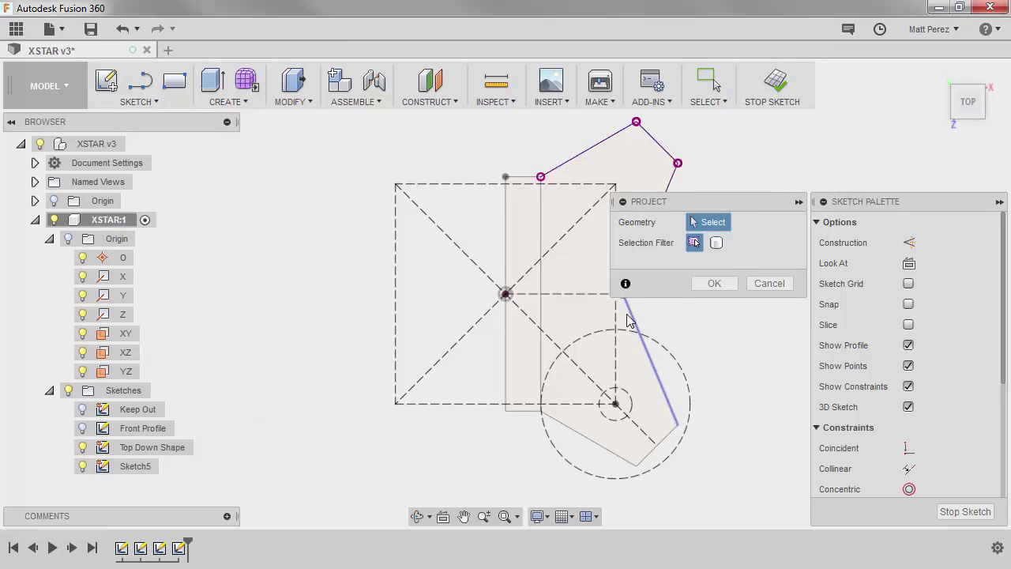
click(651, 358)
click(662, 438)
click(609, 461)
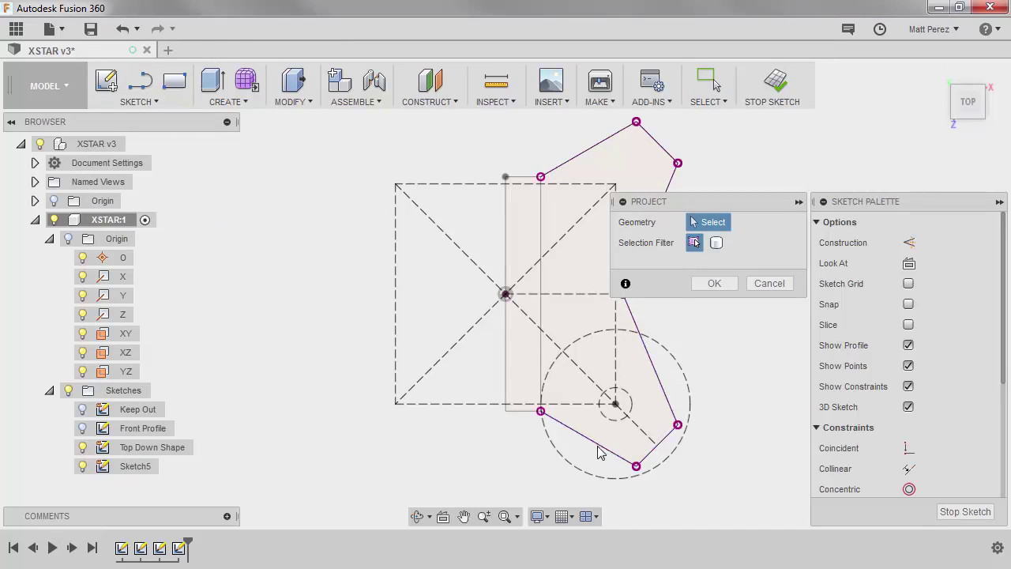
click(520, 411)
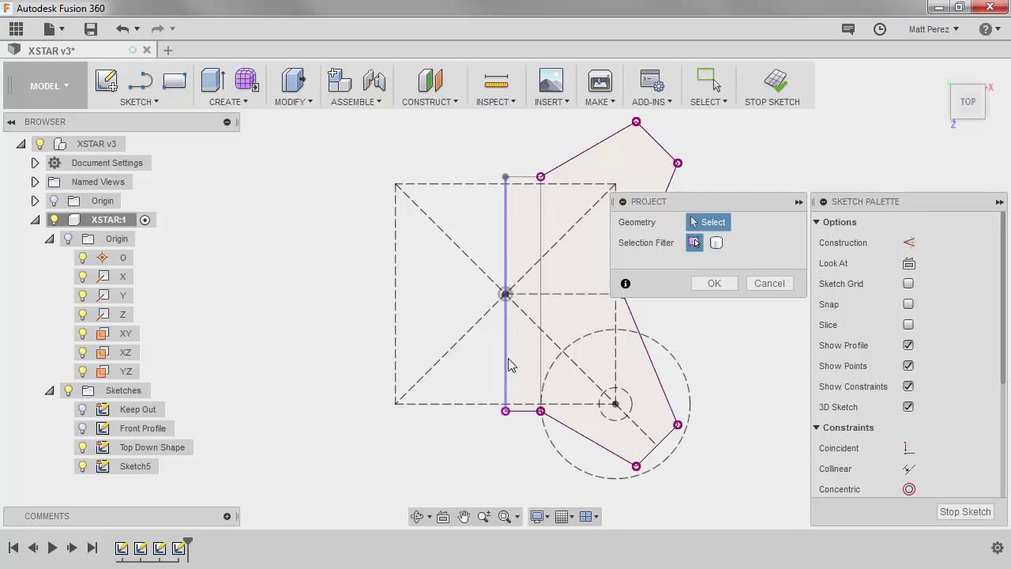
click(507, 360)
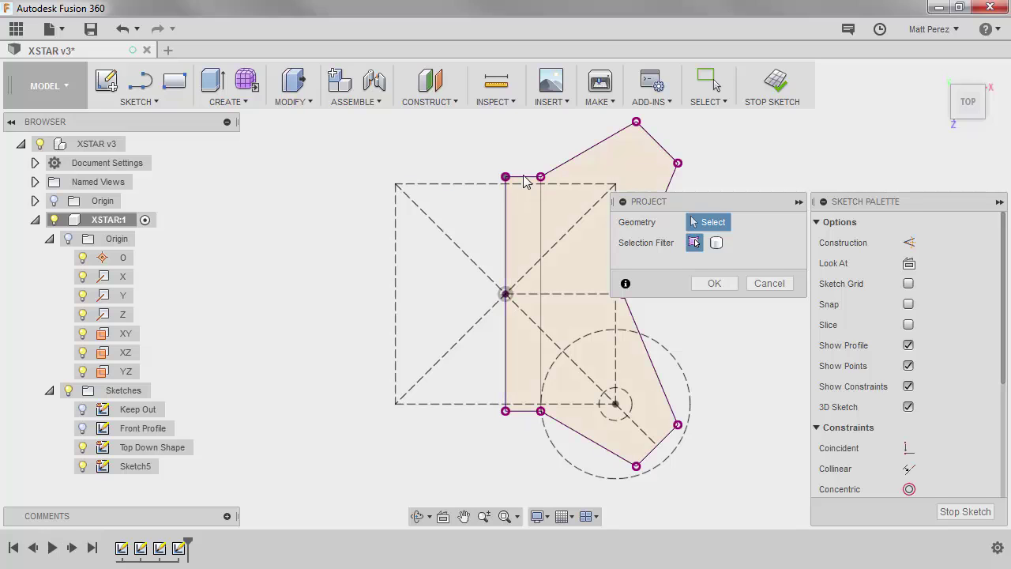
click(544, 230)
click(715, 282)
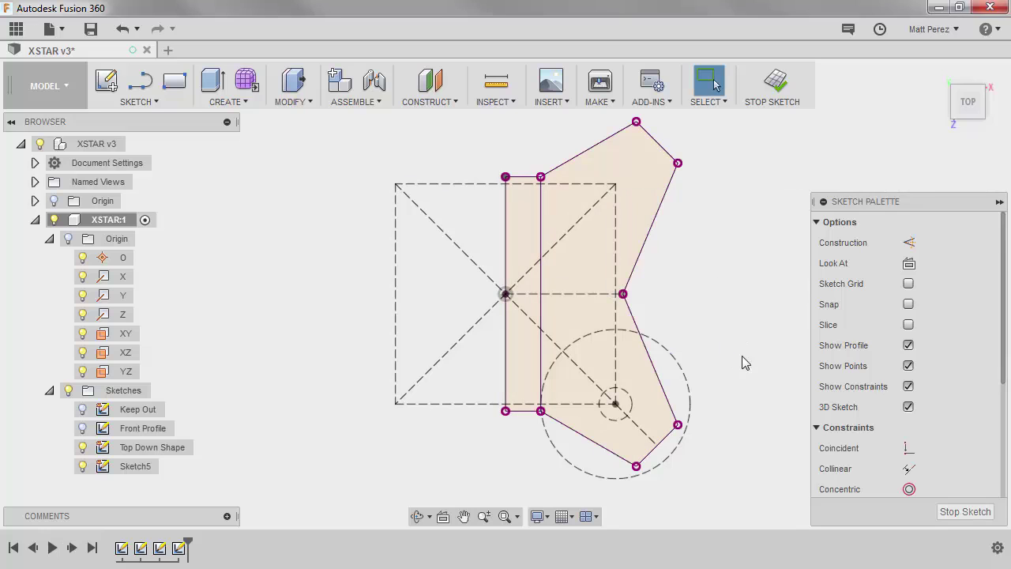
Draw centre-diameter circles at the lower and upper motor centre points.
key(c)
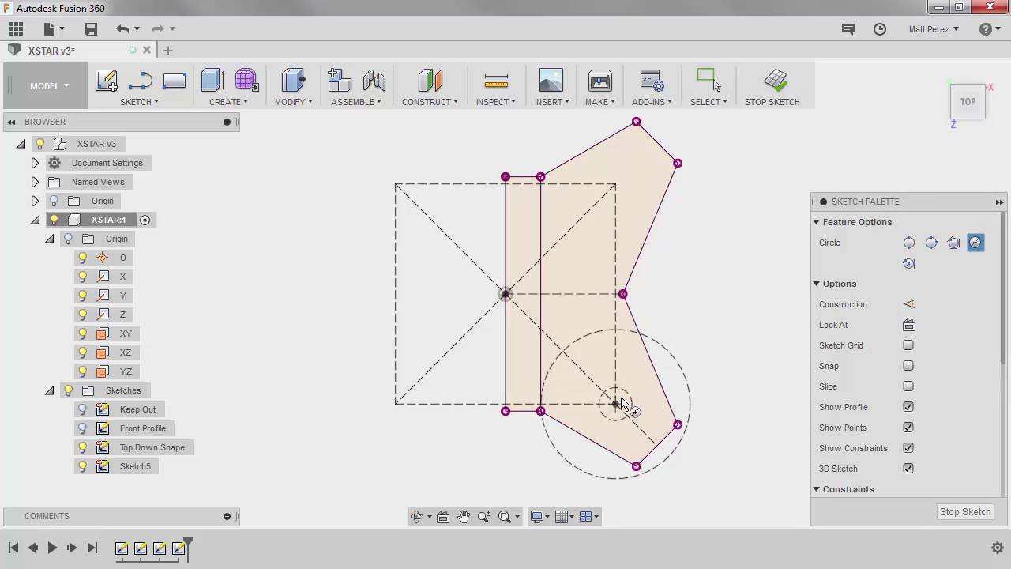
click(615, 404)
click(663, 338)
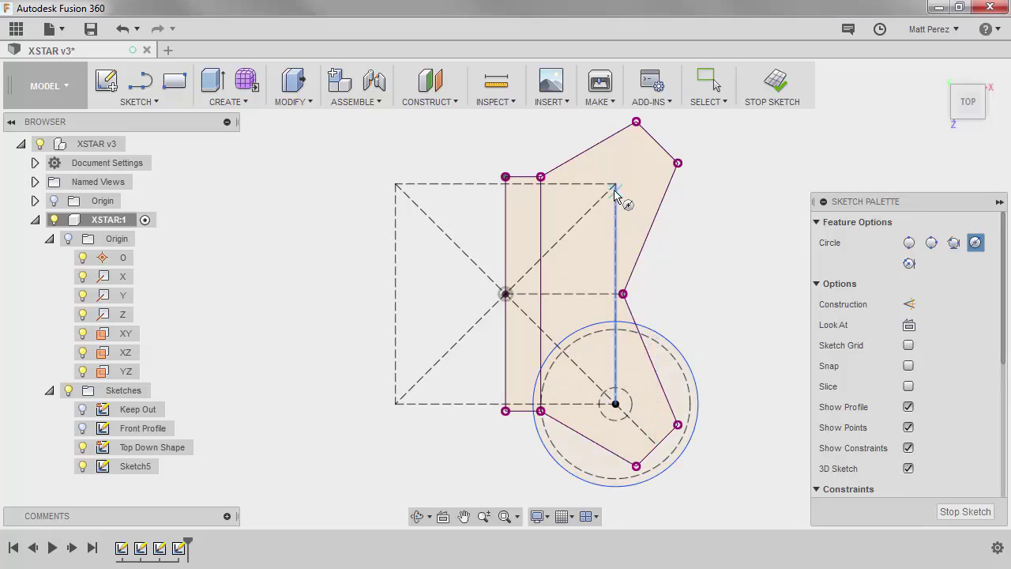
click(615, 183)
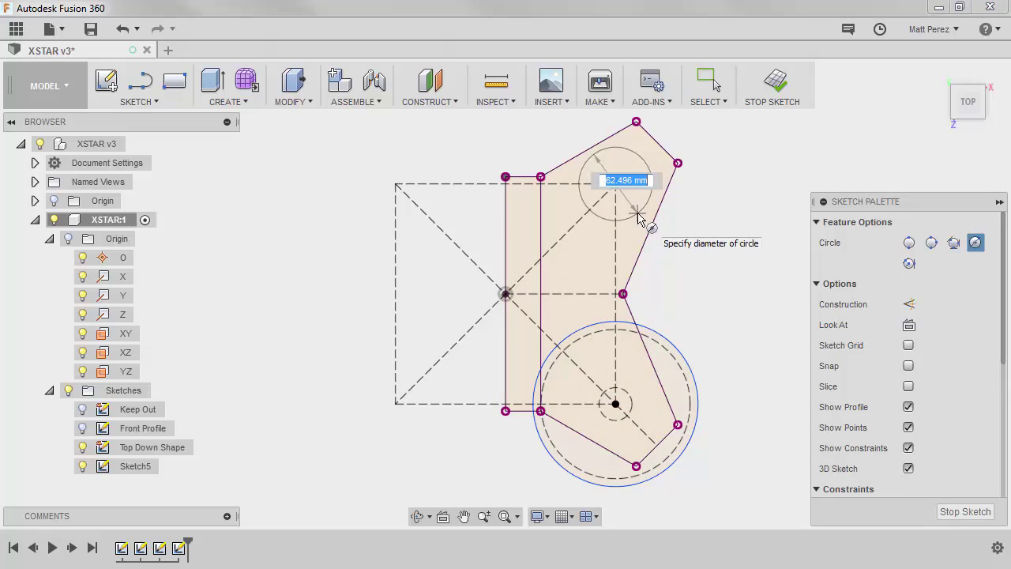
click(639, 218)
key(Escape)
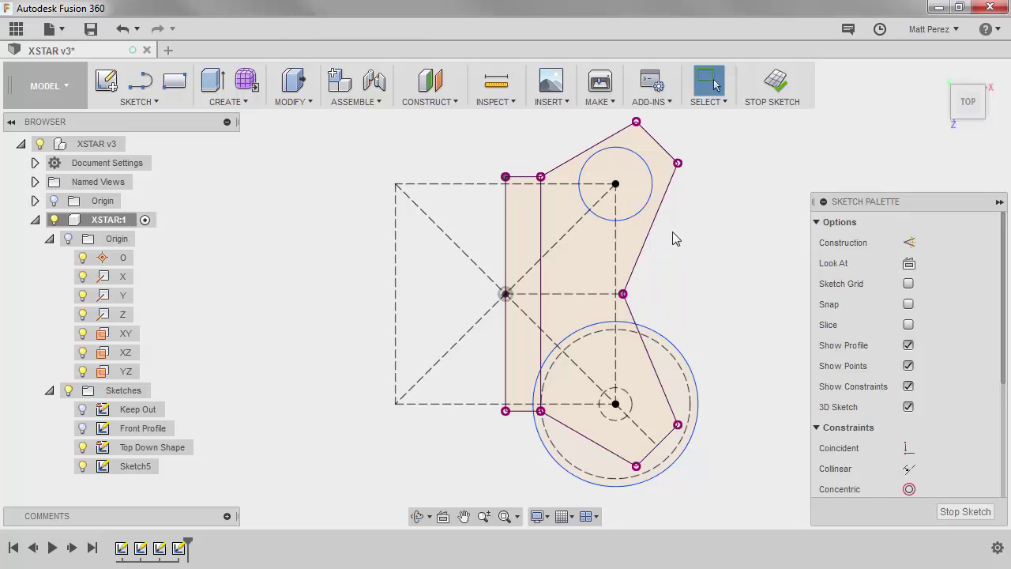
Make the two circles equal and enlarge them together.
click(646, 211)
ctrl+click(687, 361)
scroll(970, 437, down, 5)
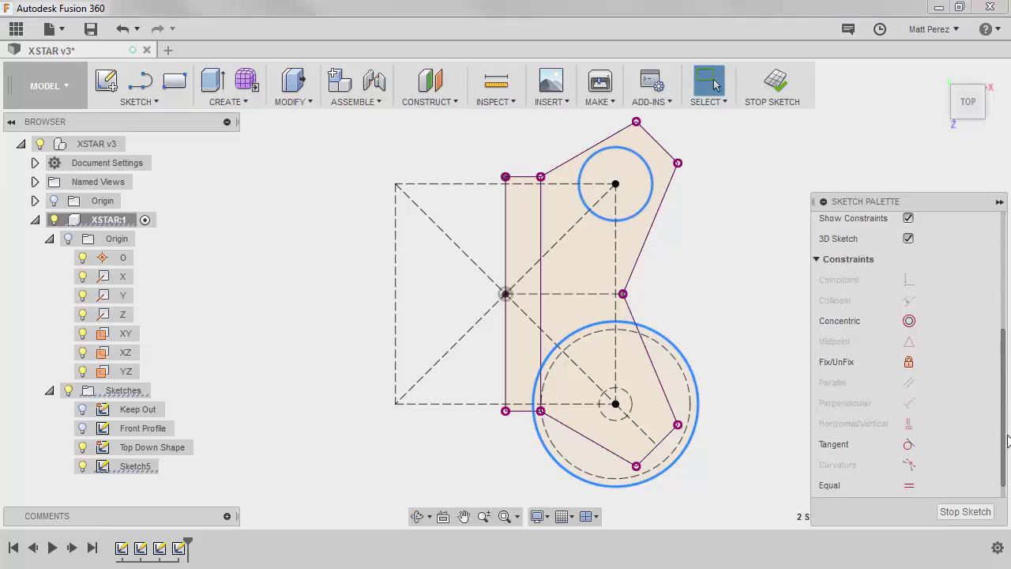
click(910, 466)
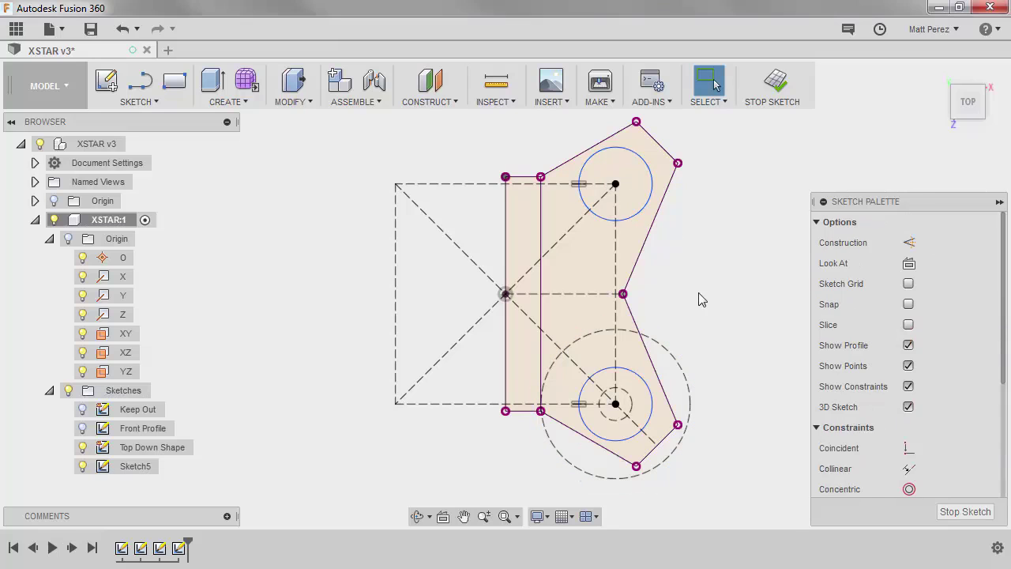
mouse_move(636, 368)
mouse_down()
mouse_move(638, 379)
mouse_move(661, 332)
mouse_move(661, 345)
mouse_up()
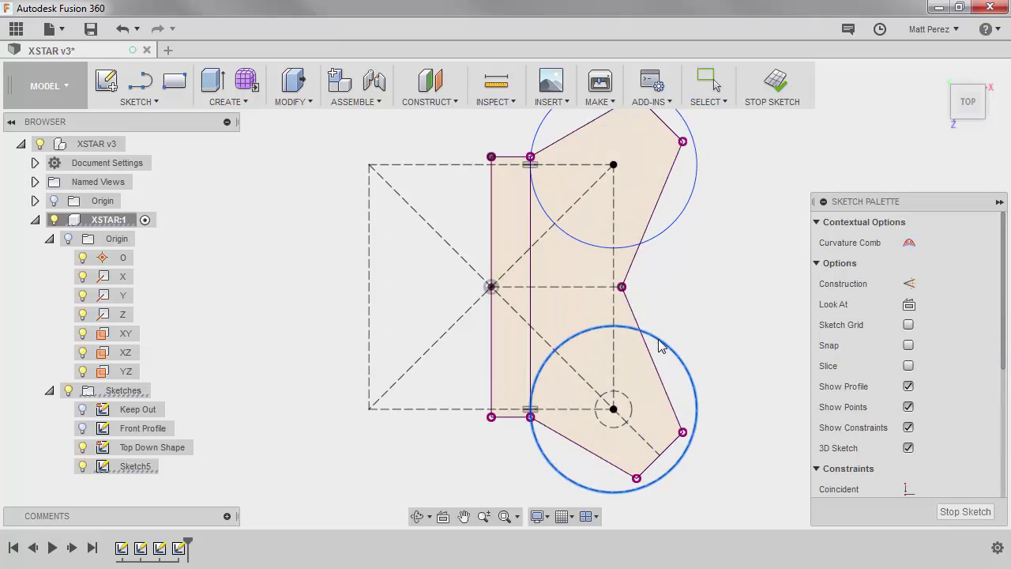
scroll(658, 347, up, 4)
scroll(655, 348, up, 3)
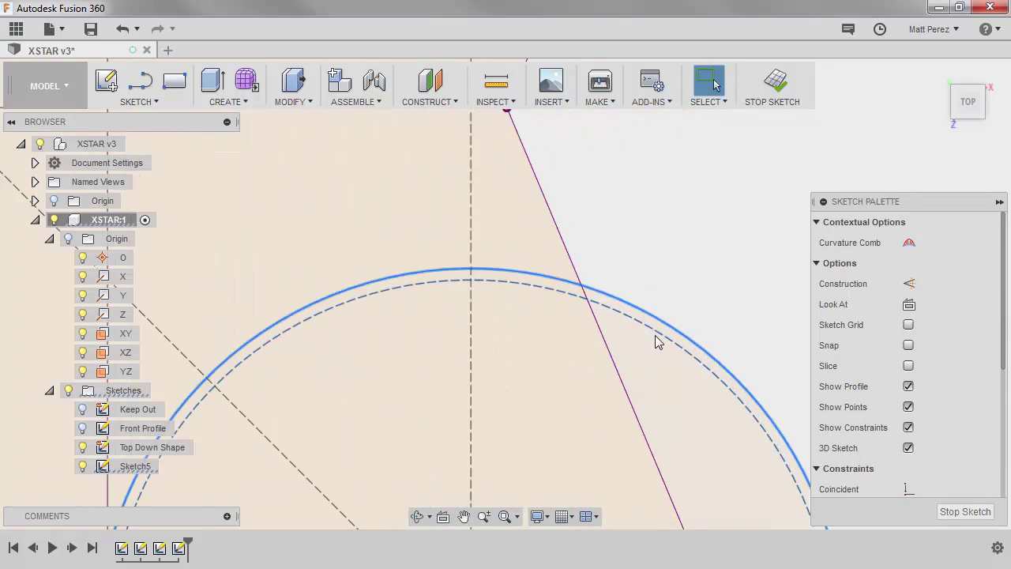
Dimension the gap between the lower circle and dashed motor circle as 2 mm.
key(d)
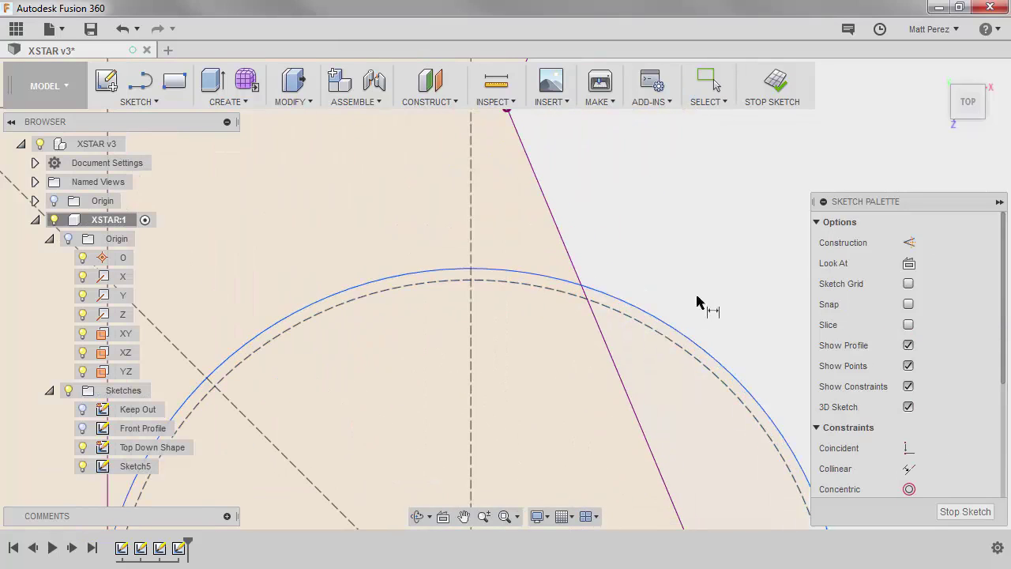
click(666, 325)
click(685, 281)
text(2.004966)
key(Return)
scroll(691, 345, down, 4)
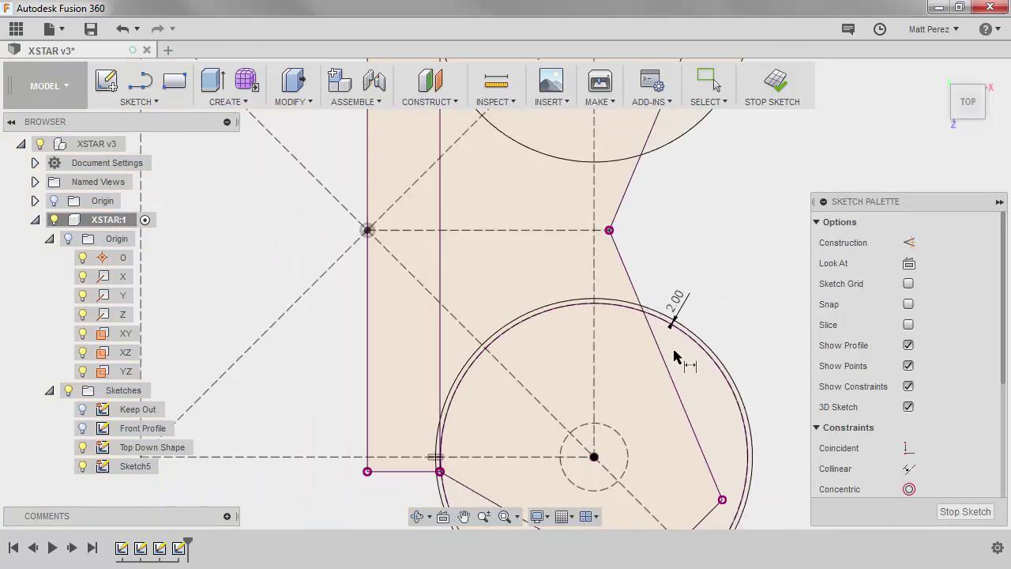
key(Escape)
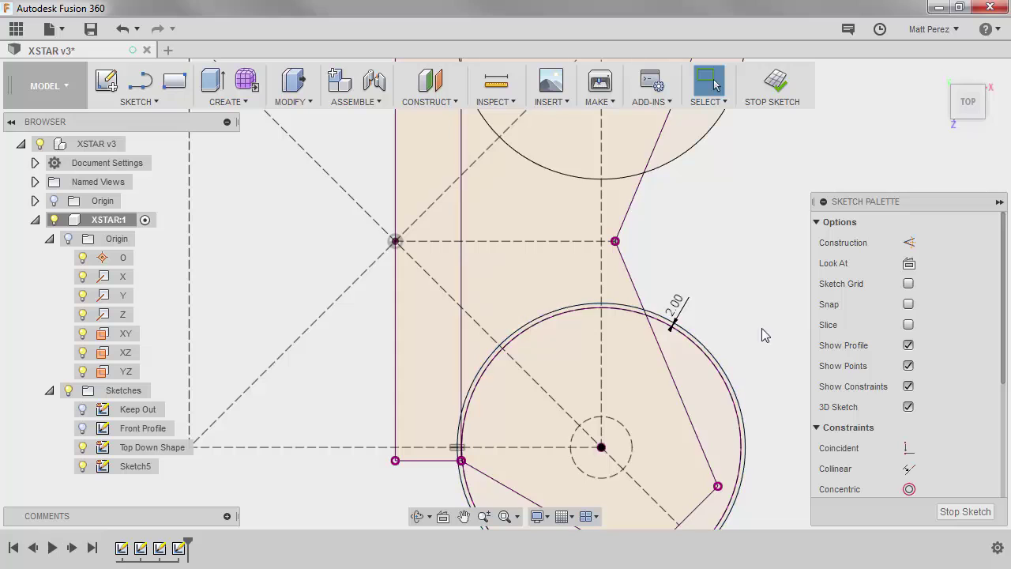
scroll(711, 364, down, 5)
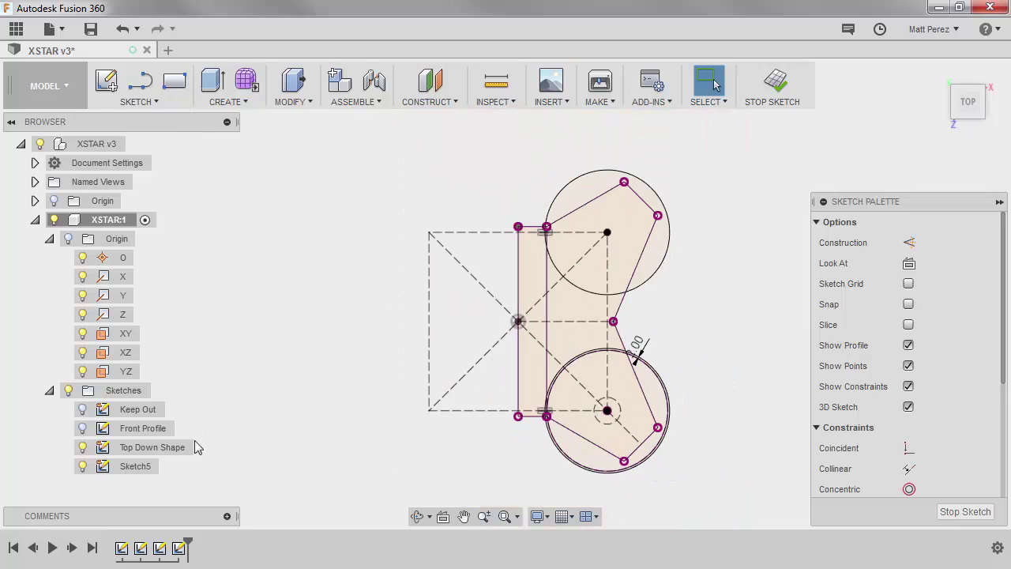
Hide the Top Down Shape sketch using its Browser lightbulb.
click(81, 447)
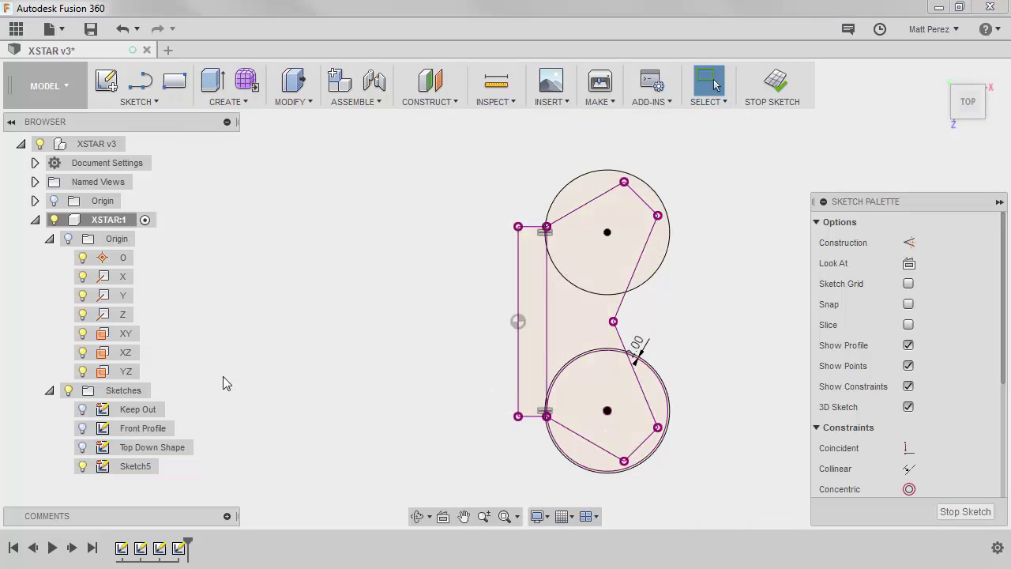
scroll(622, 466, up, 2)
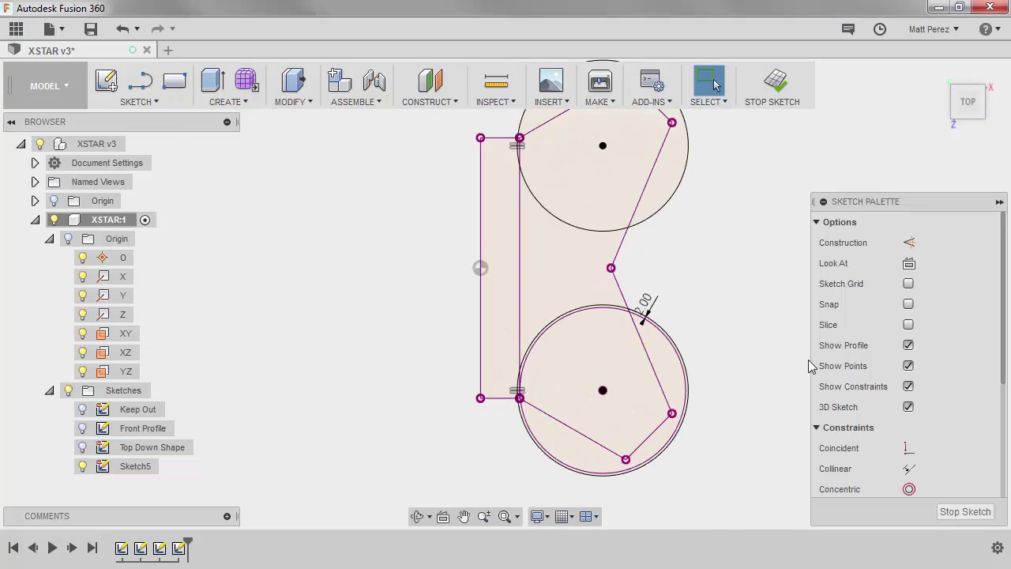
scroll(672, 264, up, 5)
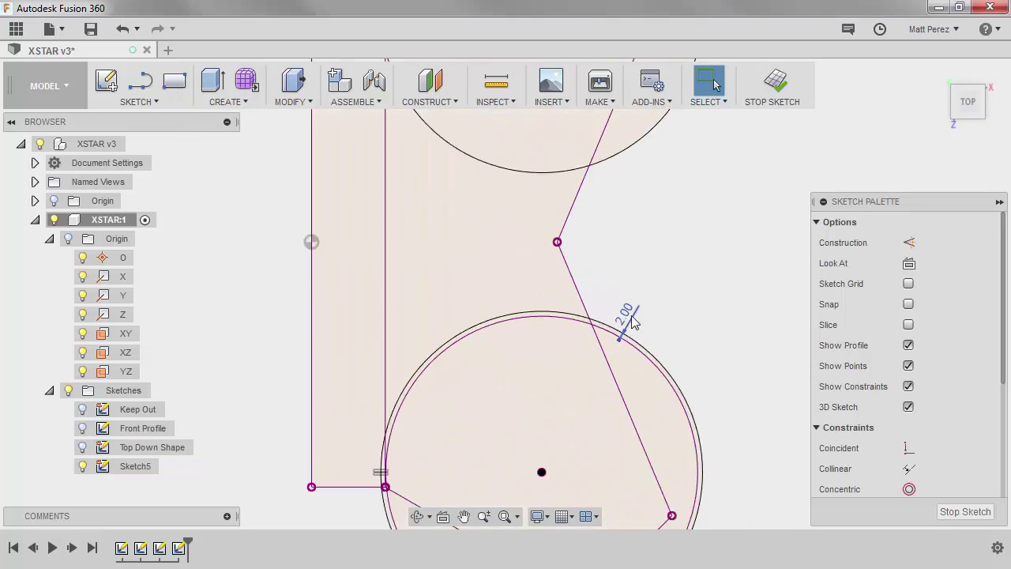
Check the inner lower circle and the Top Down Shape profile, then clear selections.
click(632, 355)
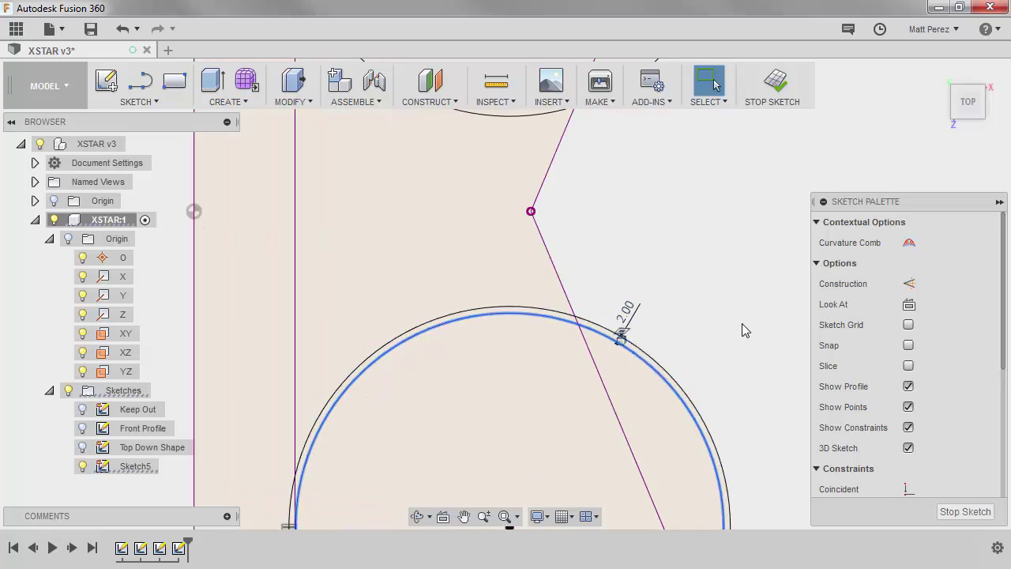
scroll(743, 326, down, 3)
scroll(409, 374, down, 2)
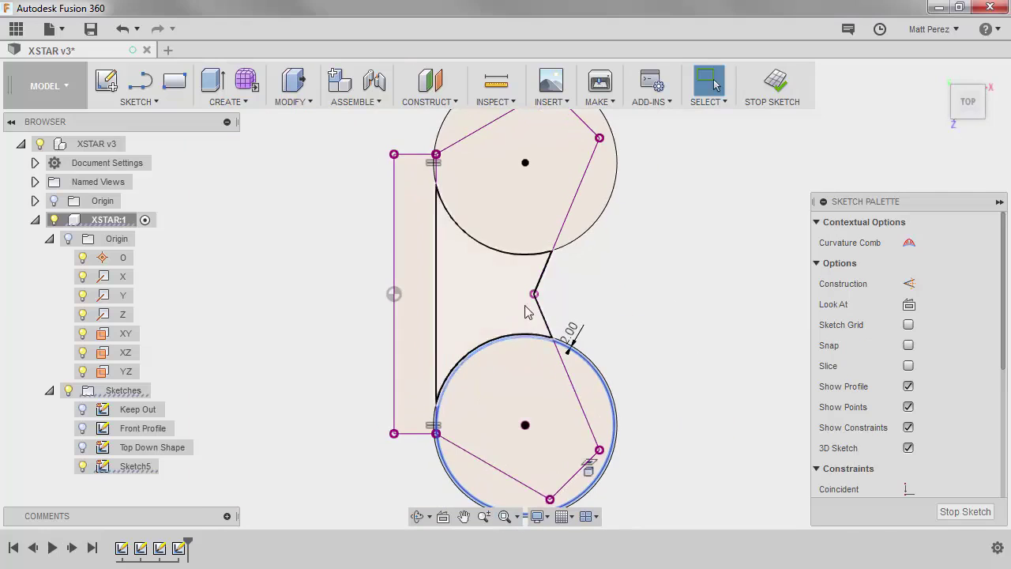
scroll(534, 317, down, 2)
click(655, 272)
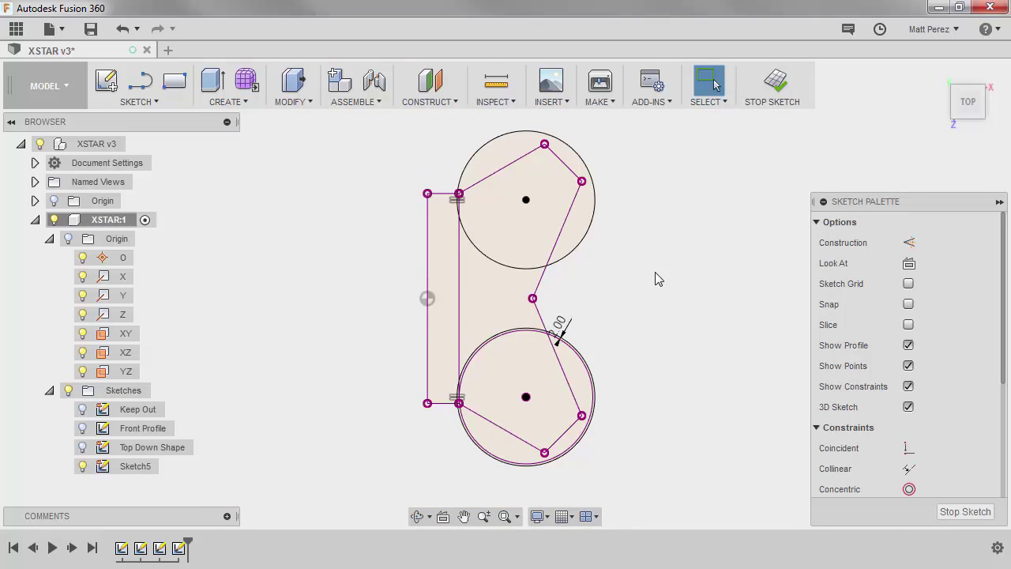
click(162, 447)
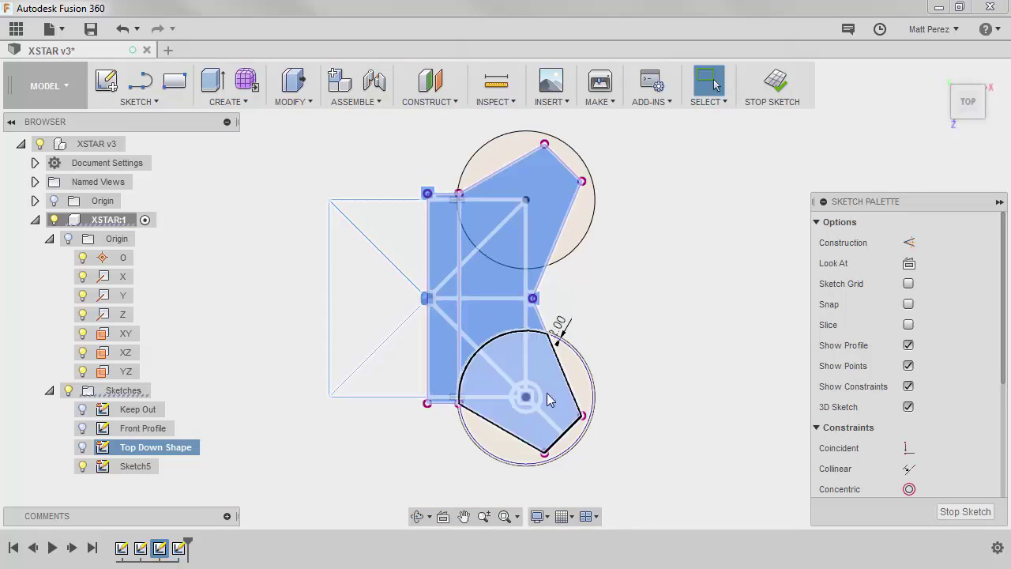
click(398, 472)
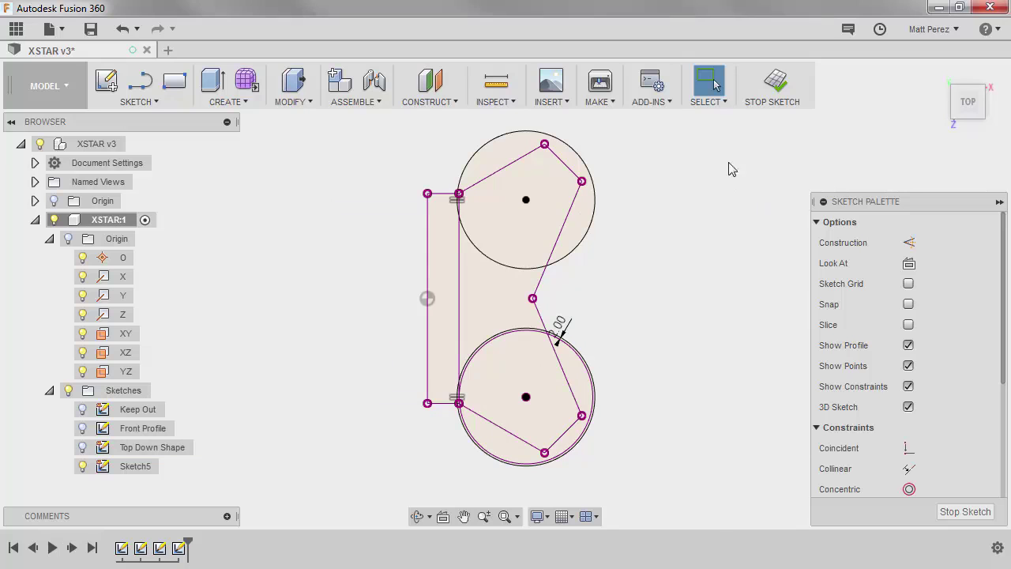
Offset the connected frame outline chain 10 mm inward, starting from the upper slanted line.
key(o)
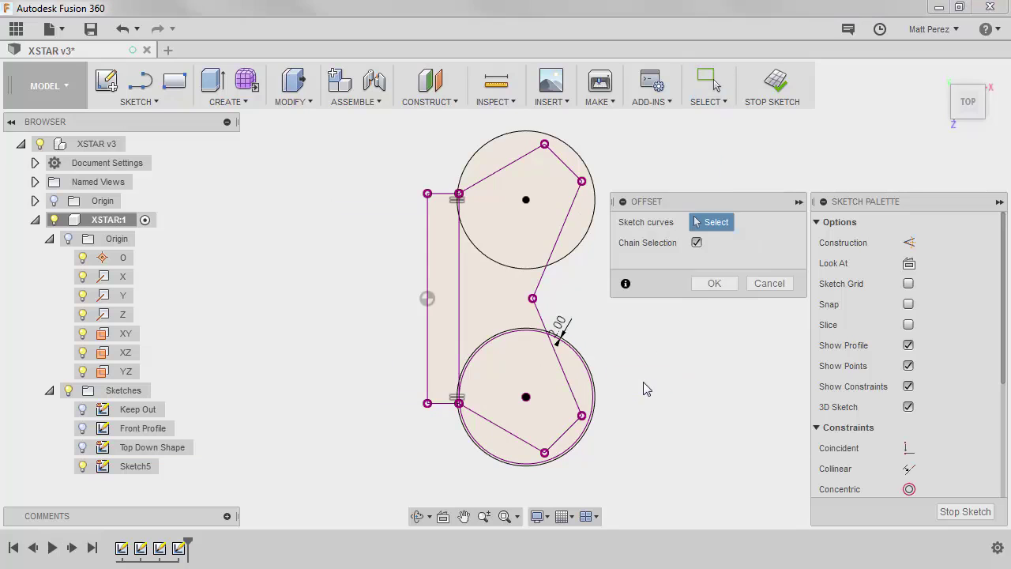
click(571, 230)
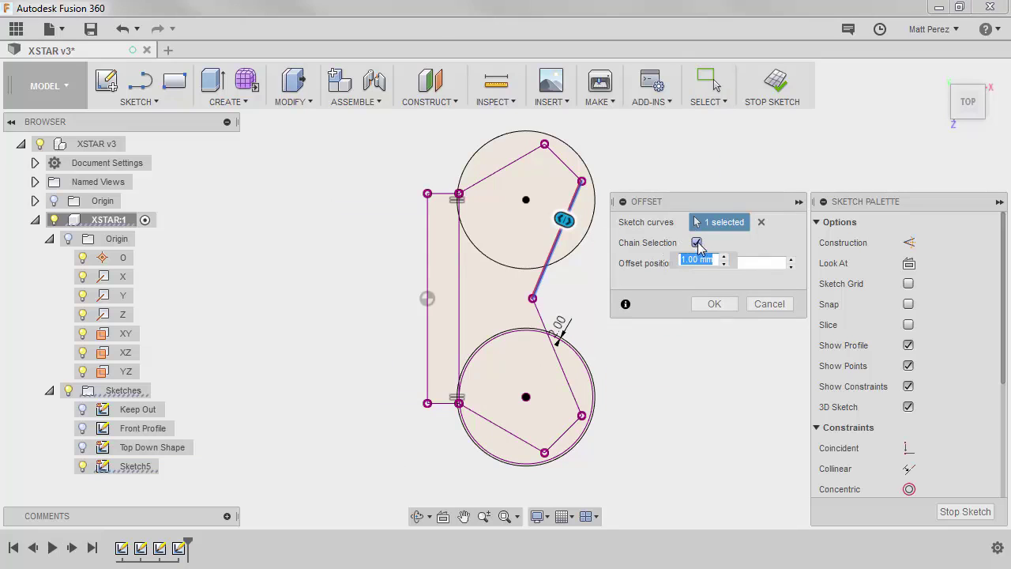
click(696, 243)
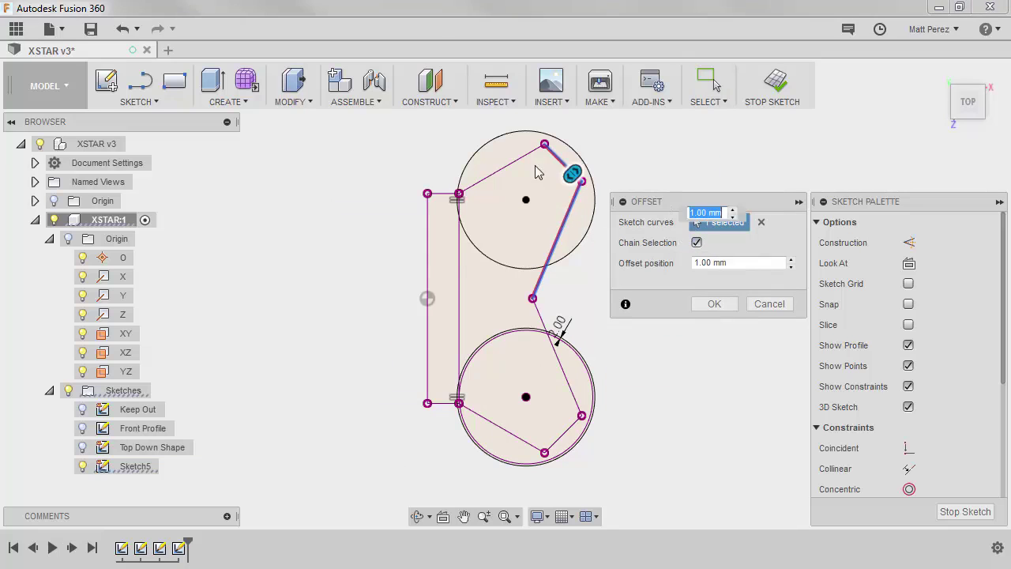
click(558, 359)
click(516, 436)
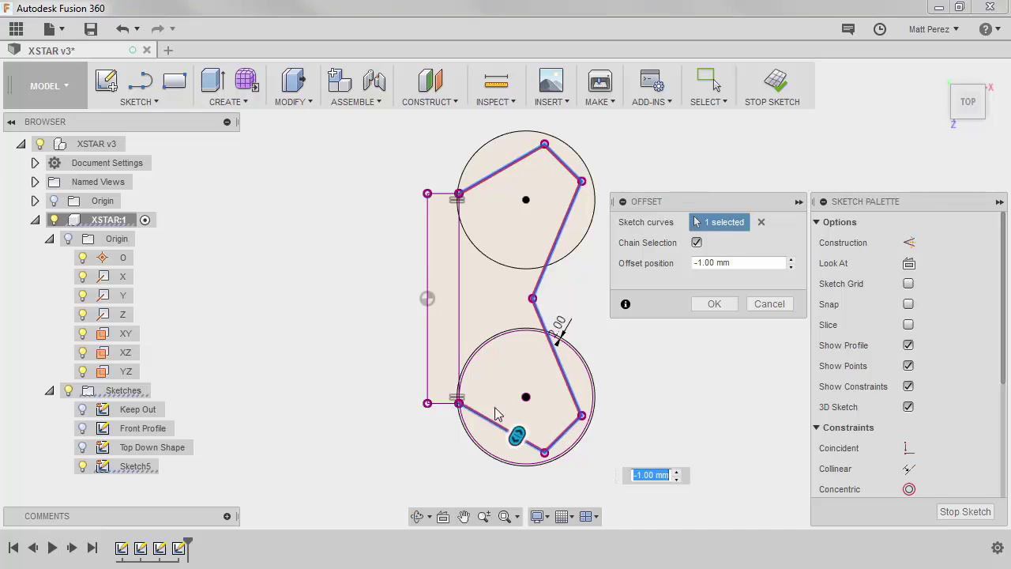
click(458, 305)
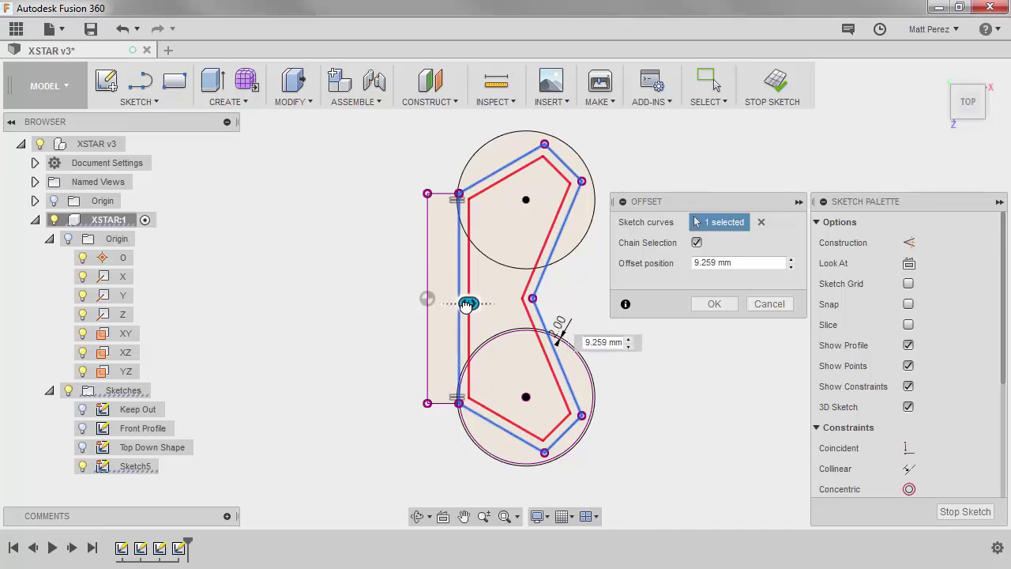
text(10)
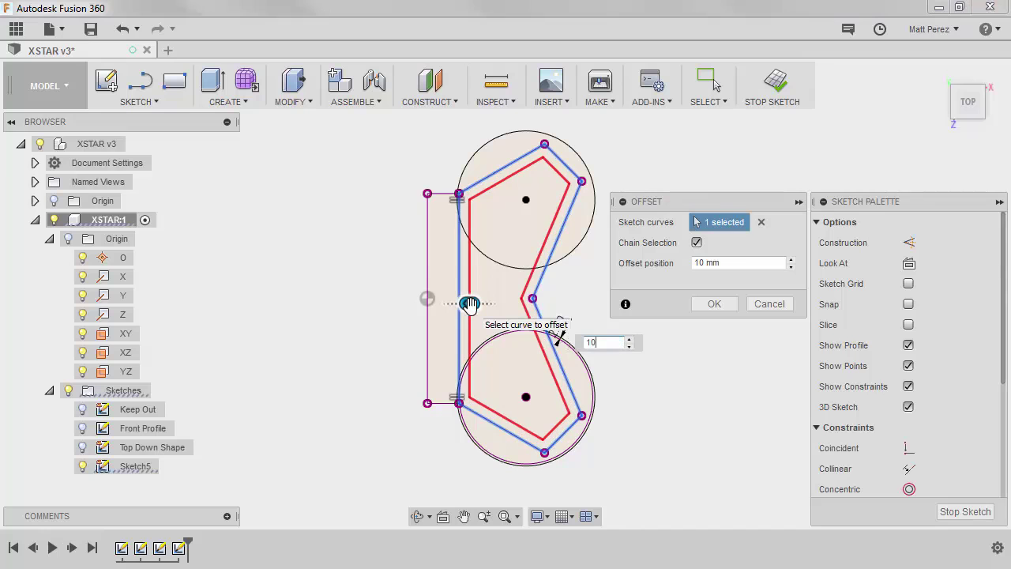
key(Return)
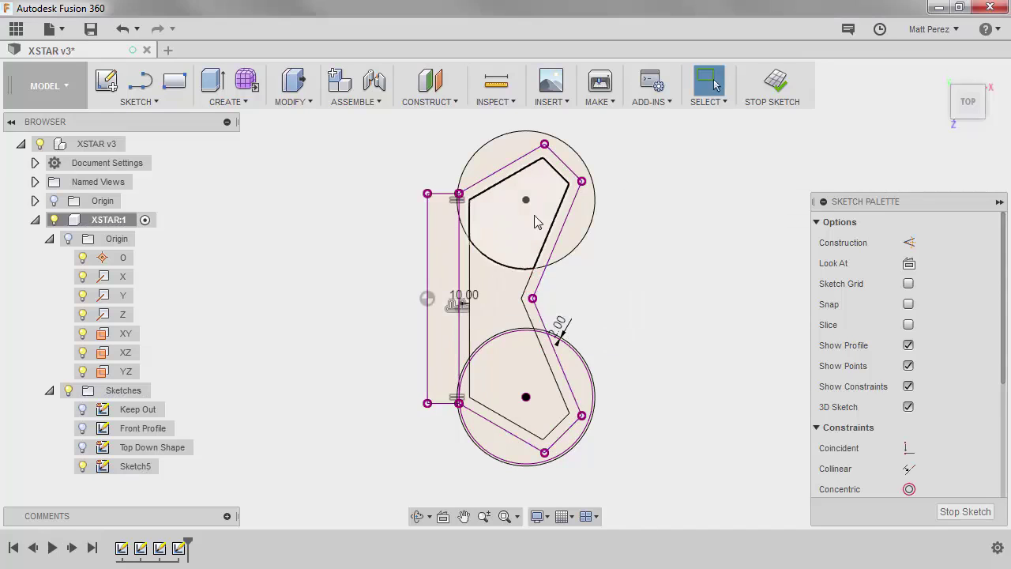
Draw a 28 mm diameter circle centred on the upper sketch point.
scroll(531, 219, up, 3)
key(c)
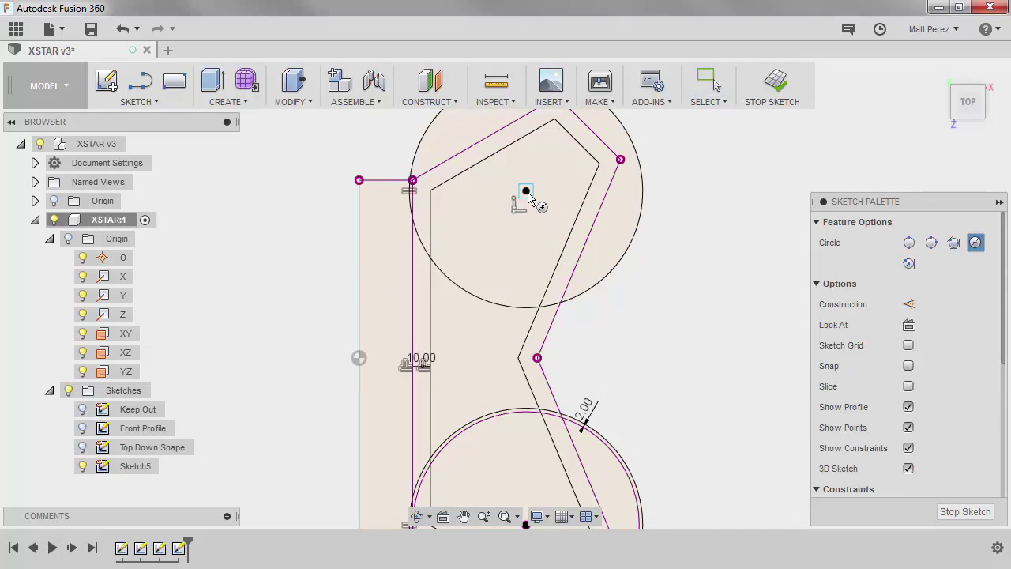
click(531, 197)
text(28)
key(Return)
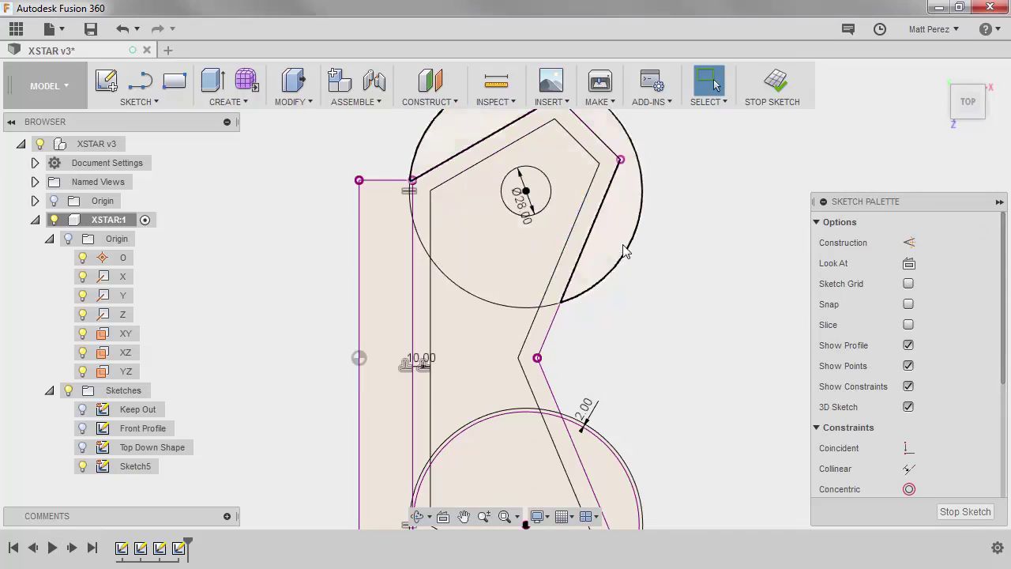
Draw a small circle on the lower centre point, then select it together with the Ø28 circle.
scroll(542, 234, down, 3)
scroll(561, 415, up, 3)
key(c)
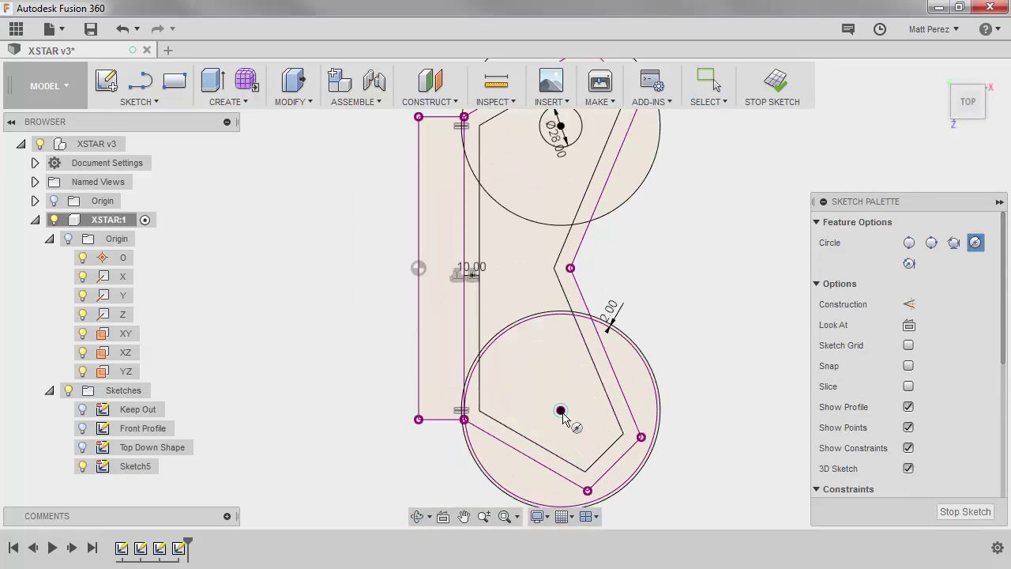
click(561, 410)
click(590, 418)
key(Escape)
click(573, 382)
shift+click(579, 131)
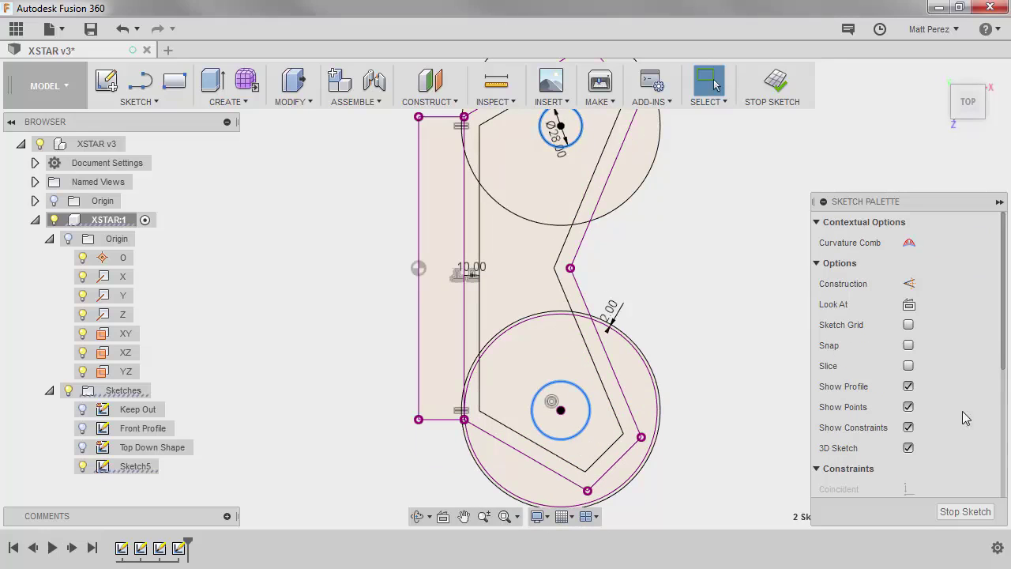
scroll(964, 443, down, 4)
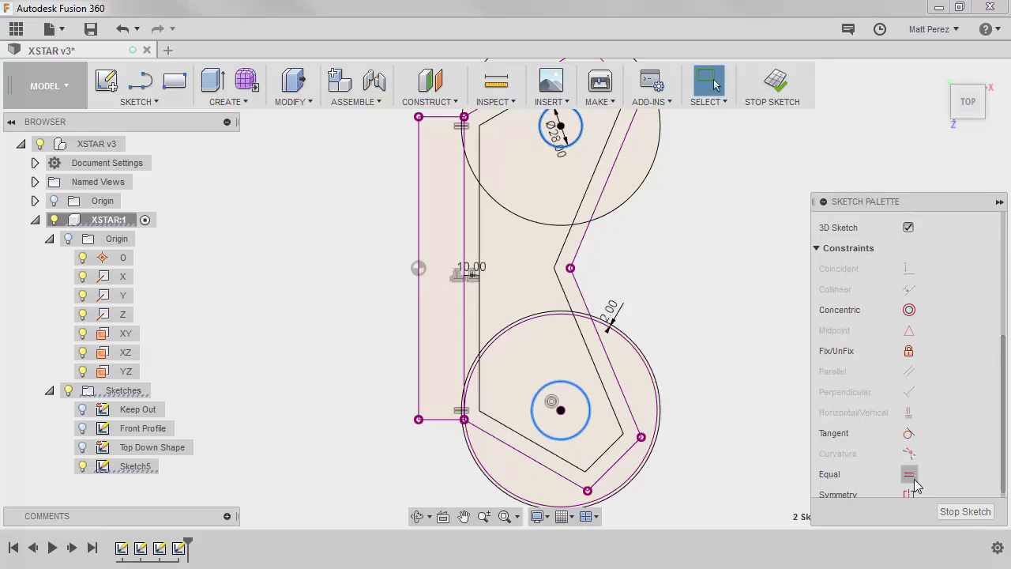
Apply an Equal constraint to both circles and place the Ø28.00 dimension to the right of the upper circle.
click(909, 475)
scroll(666, 452, down, 2)
scroll(574, 219, up, 2)
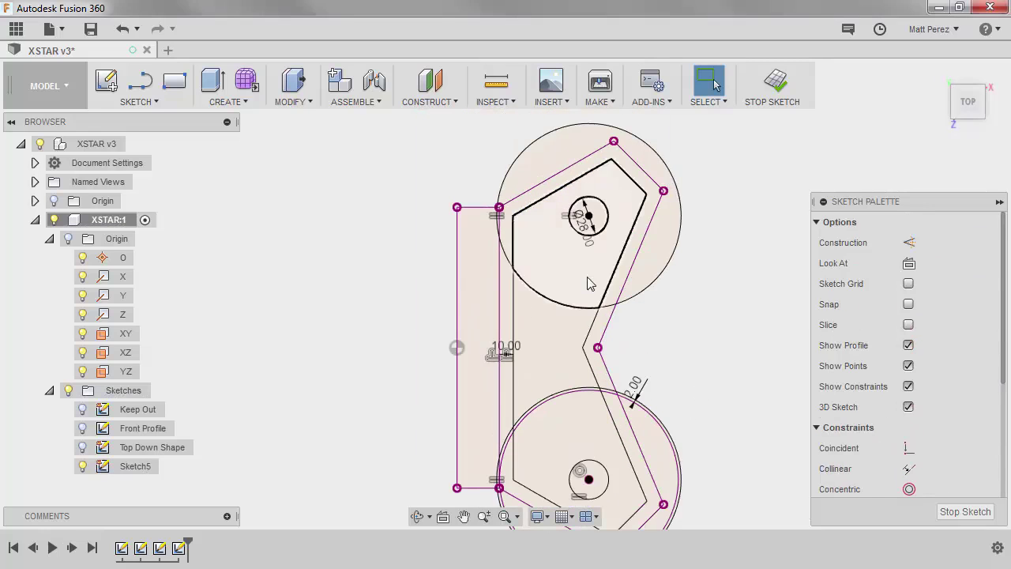
click(711, 234)
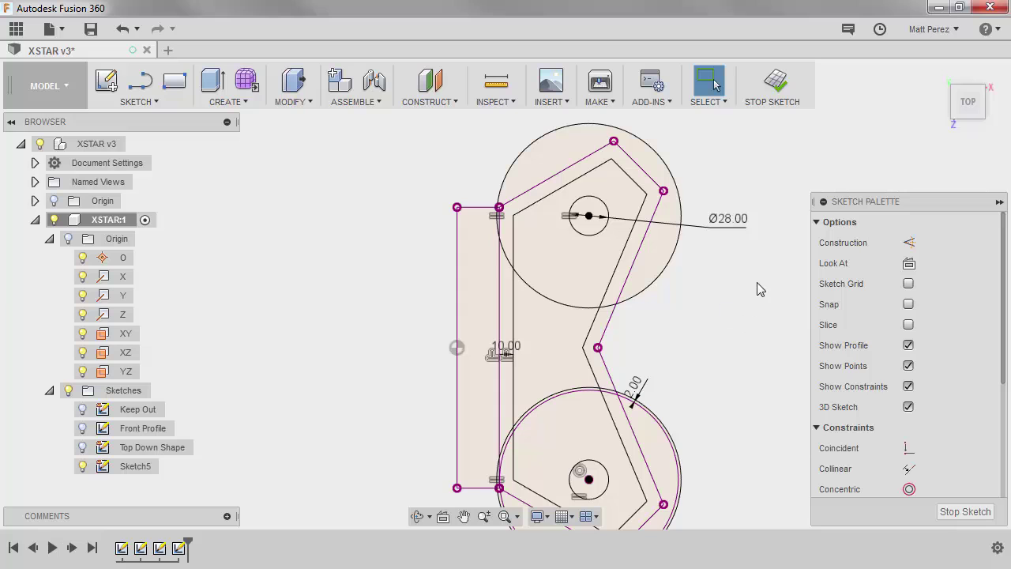
Draw a line chain from the upper circle centre through the left edge midpoint to the lower circle centre.
key(l)
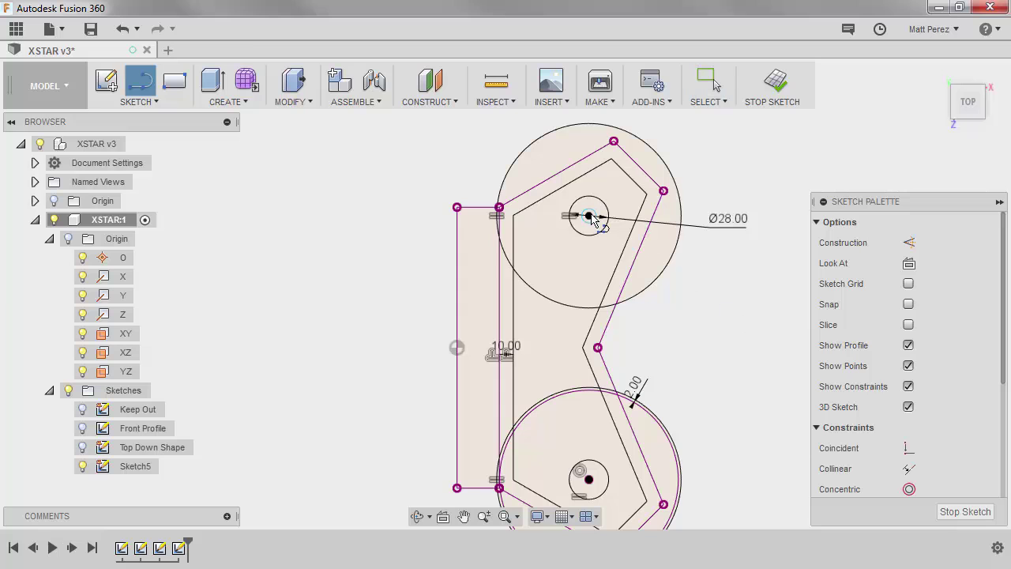
click(589, 215)
click(456, 348)
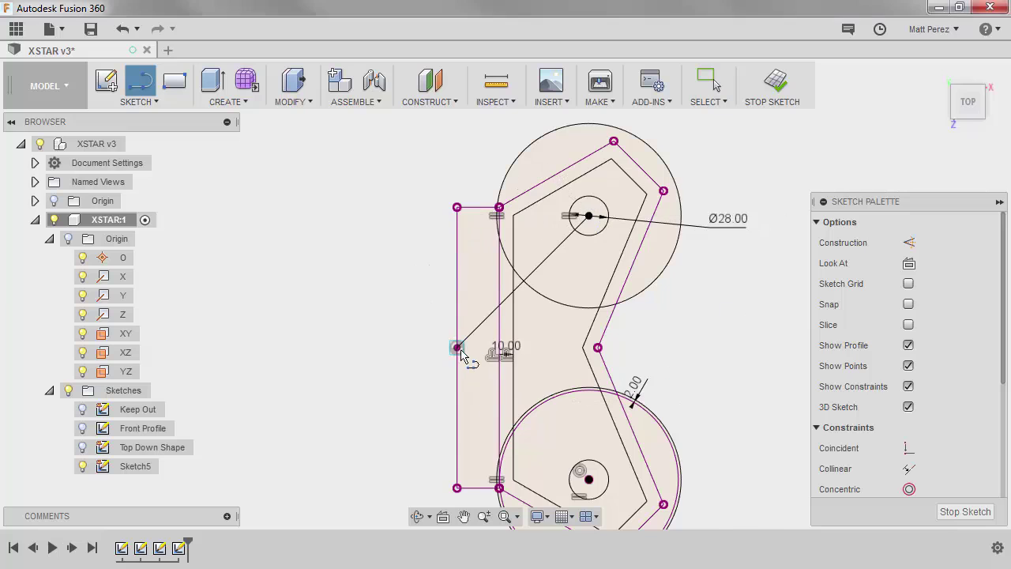
click(589, 479)
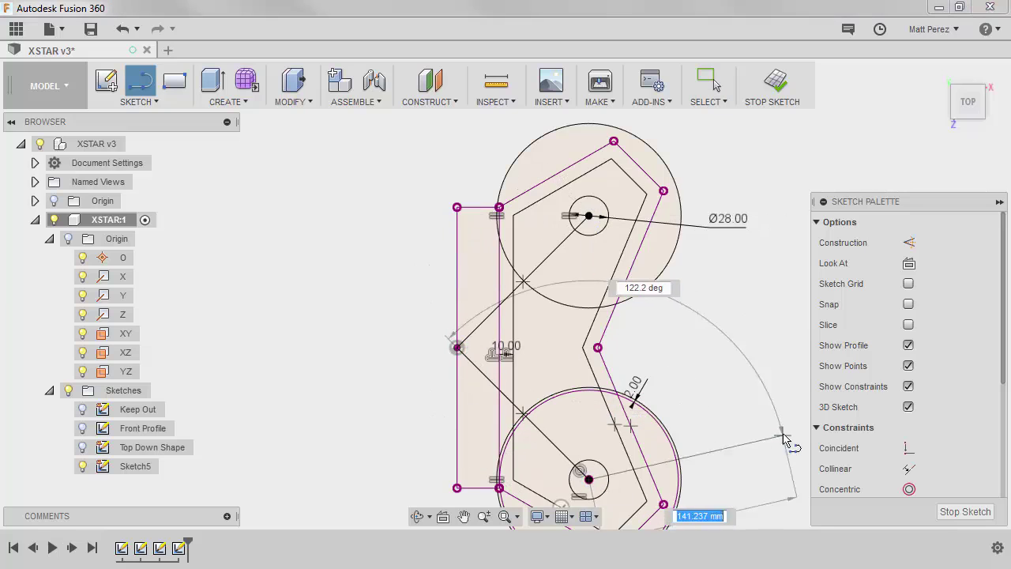
key(Escape)
scroll(616, 359, down, 3)
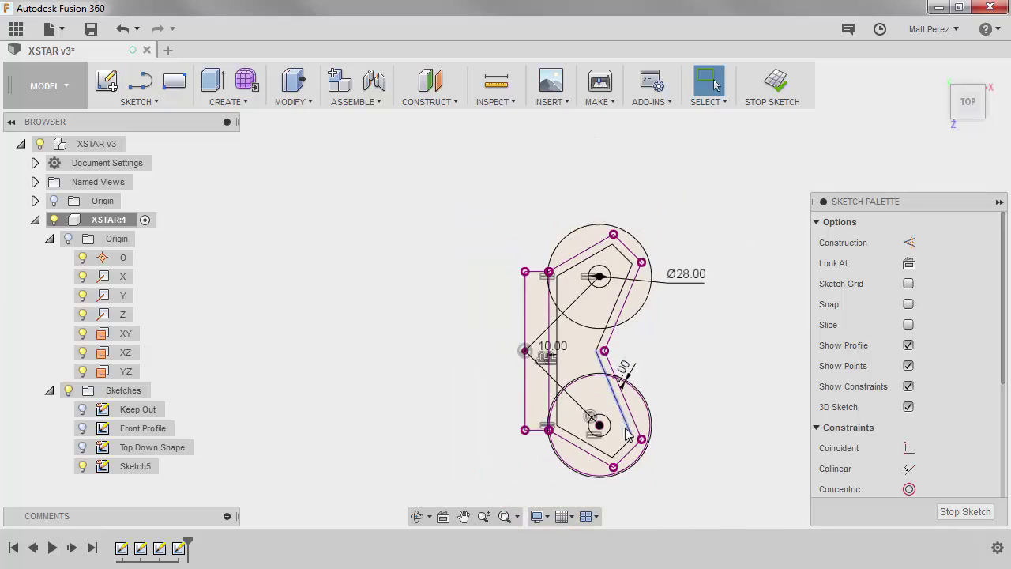
scroll(591, 417, up, 3)
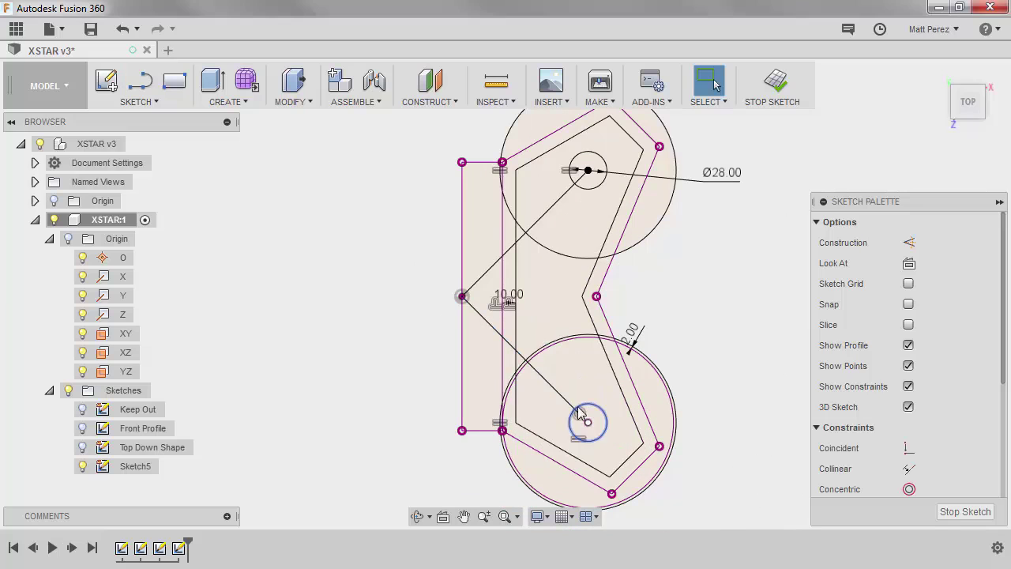
scroll(579, 427, up, 1)
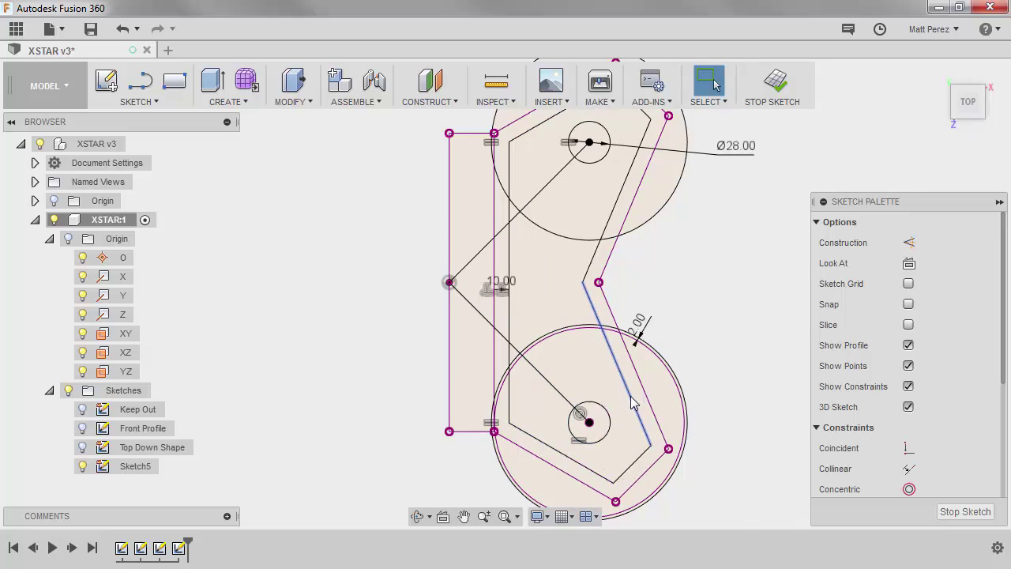
scroll(578, 268, up, 2)
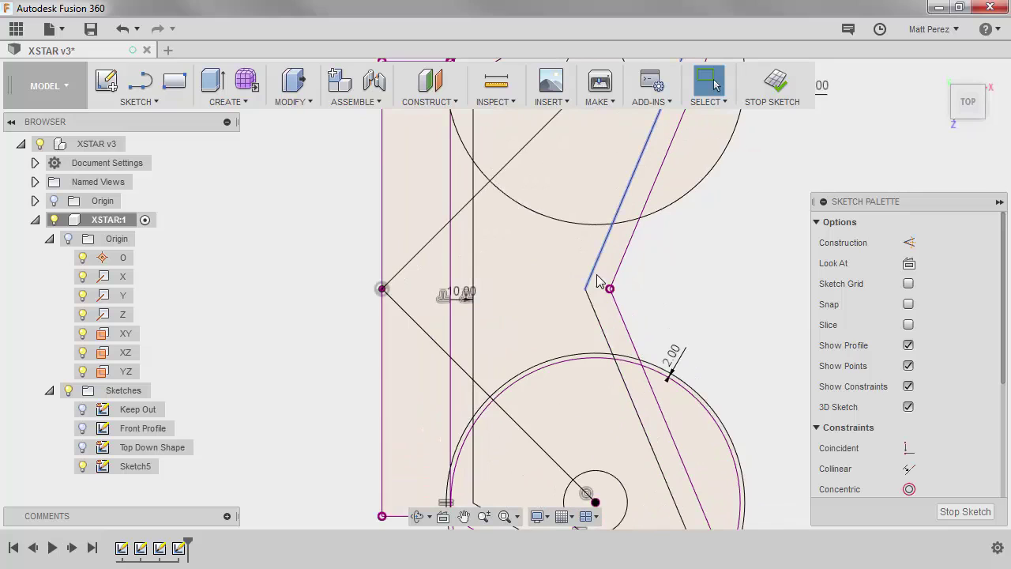
Draw a horizontal line from the notch vertex to the inner offset outline, then recentre the view.
key(l)
click(585, 289)
double_click(472, 290)
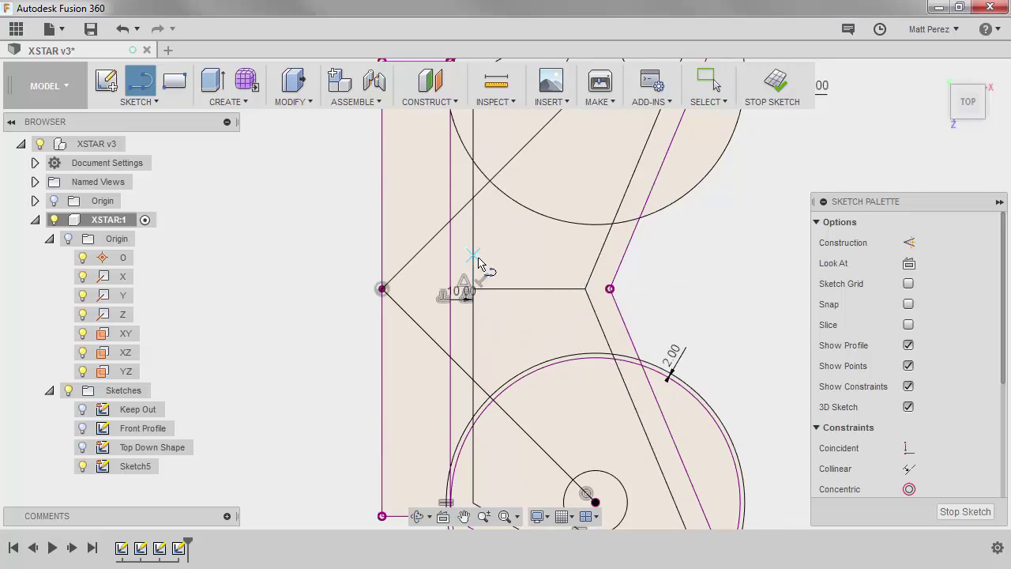
scroll(585, 347, down, 3)
scroll(573, 332, up, 1)
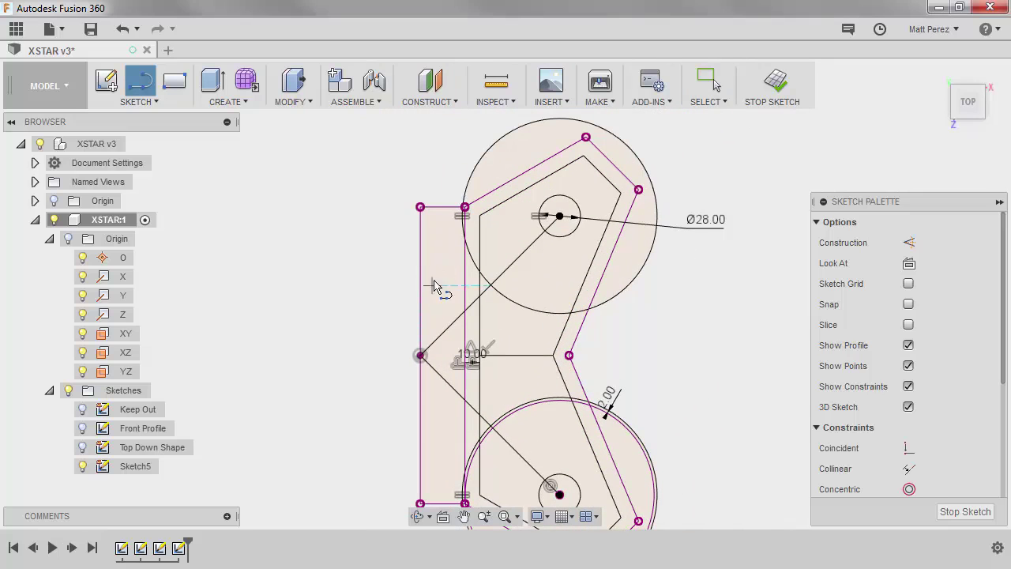
key(Escape)
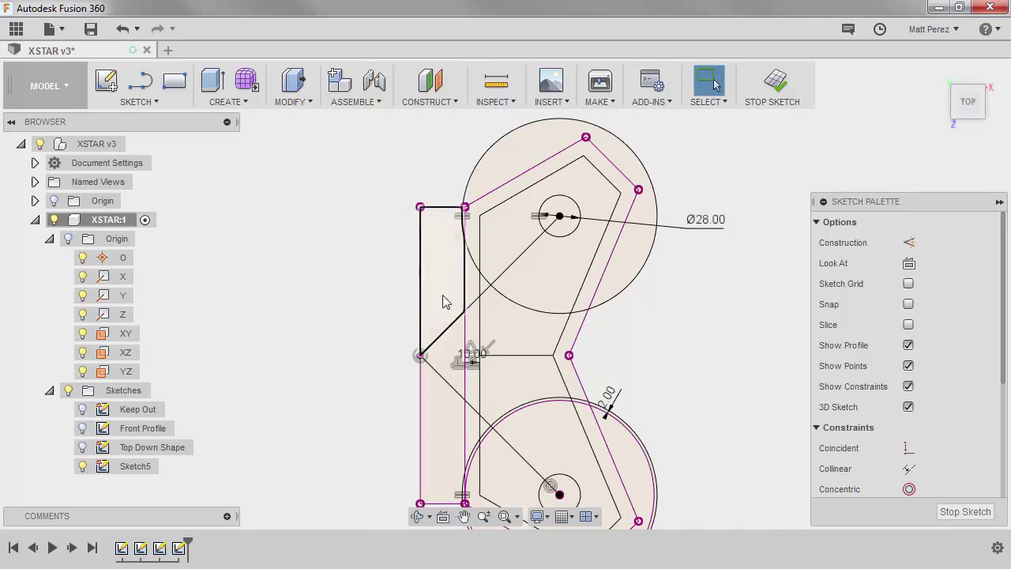
scroll(613, 397, down, 1)
scroll(613, 398, down, 2)
middle_drag(570, 351, 534, 261)
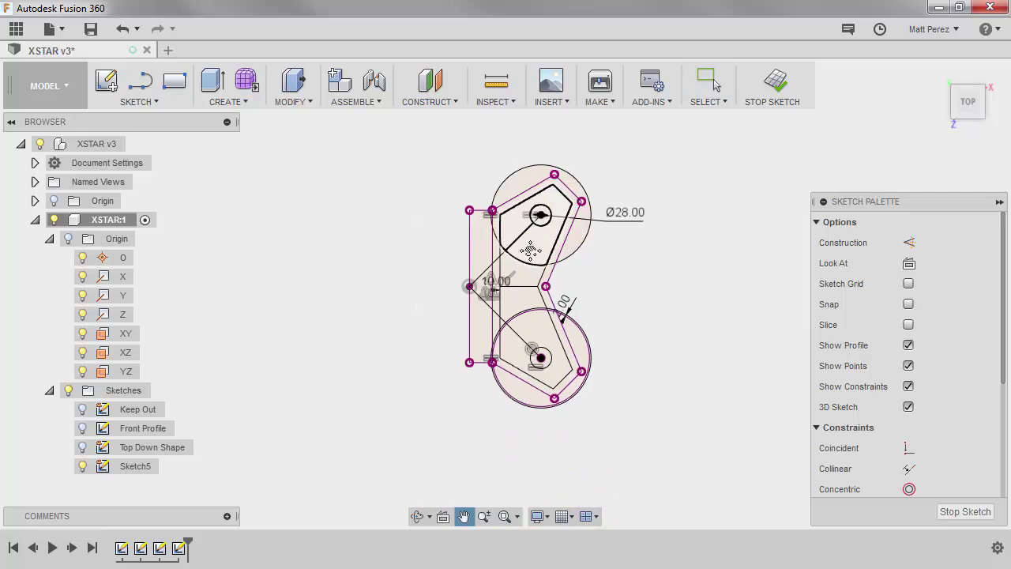
scroll(534, 260, up, 2)
scroll(534, 261, up, 2)
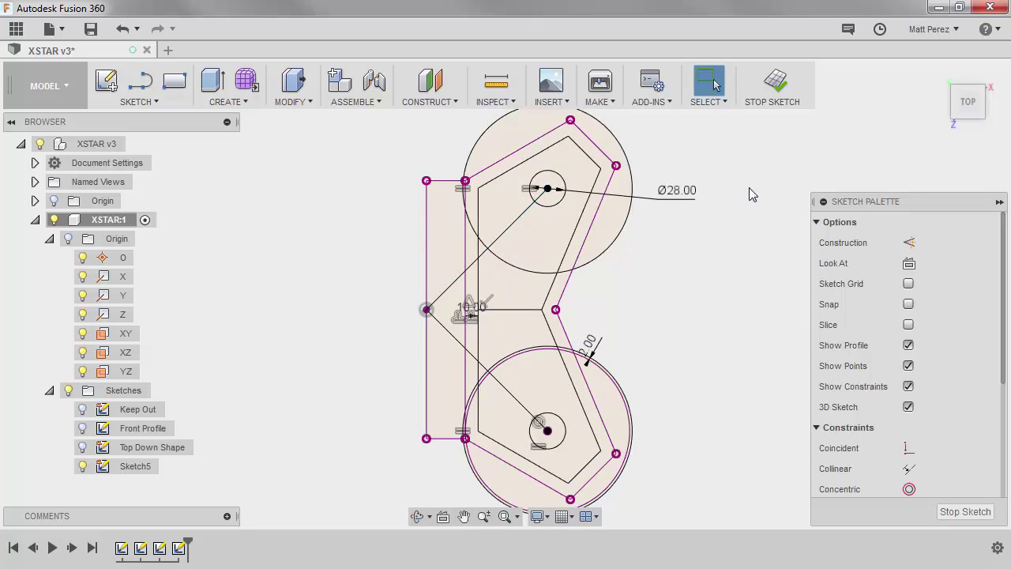
Offset the V-shaped support line chain by -5 mm to one side.
key(o)
click(518, 217)
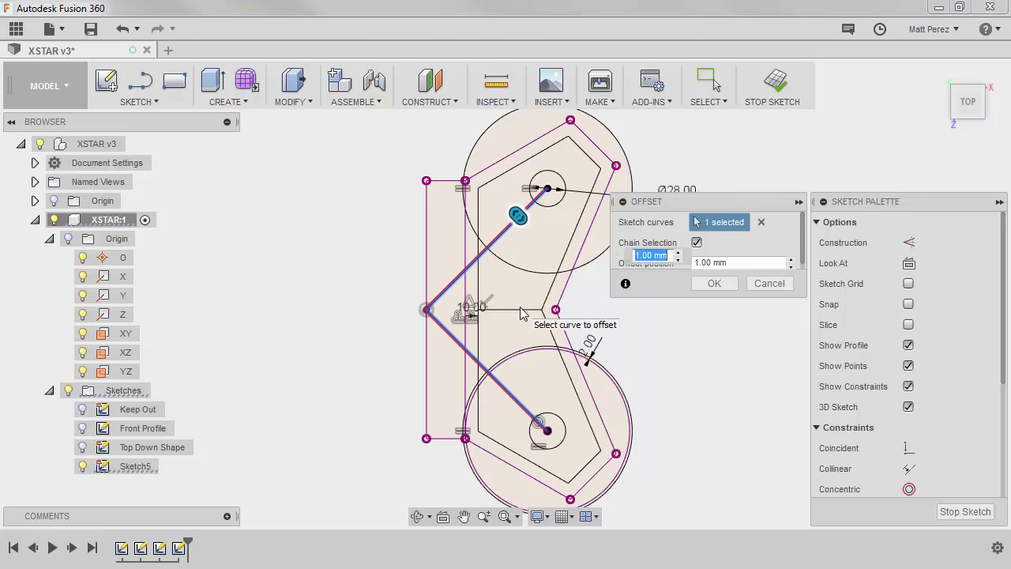
text(5)
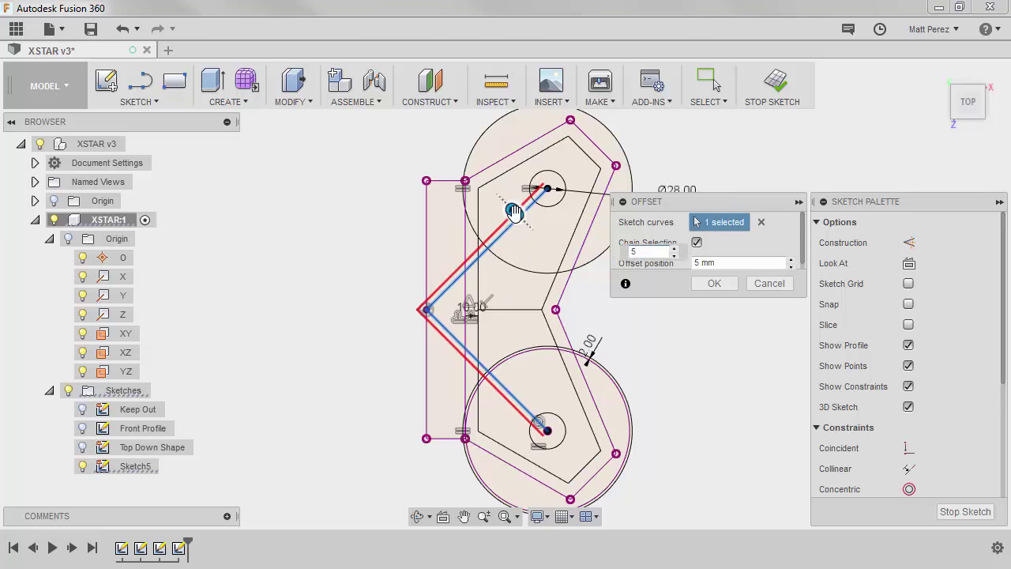
drag(515, 212, 528, 227)
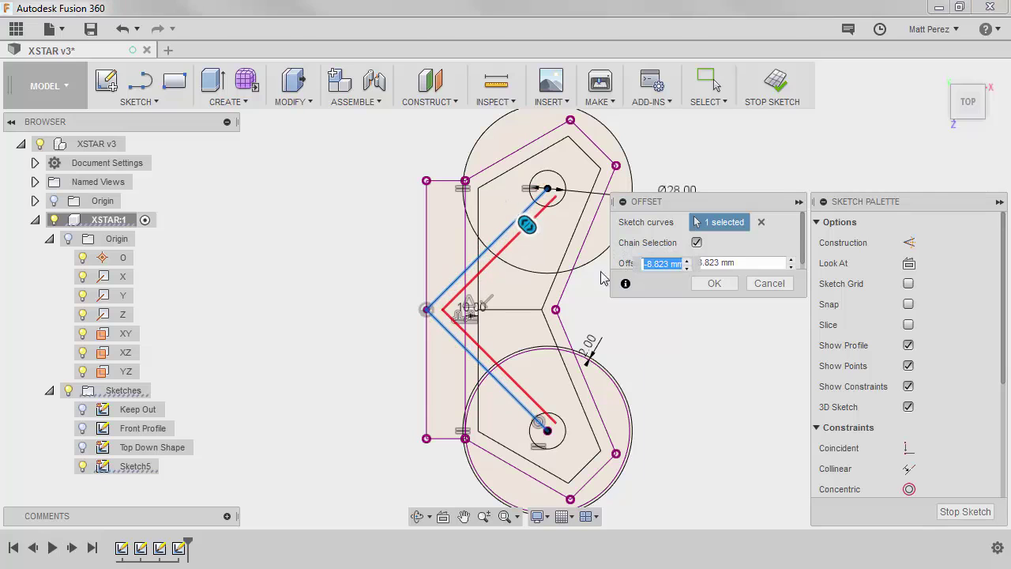
text(-5)
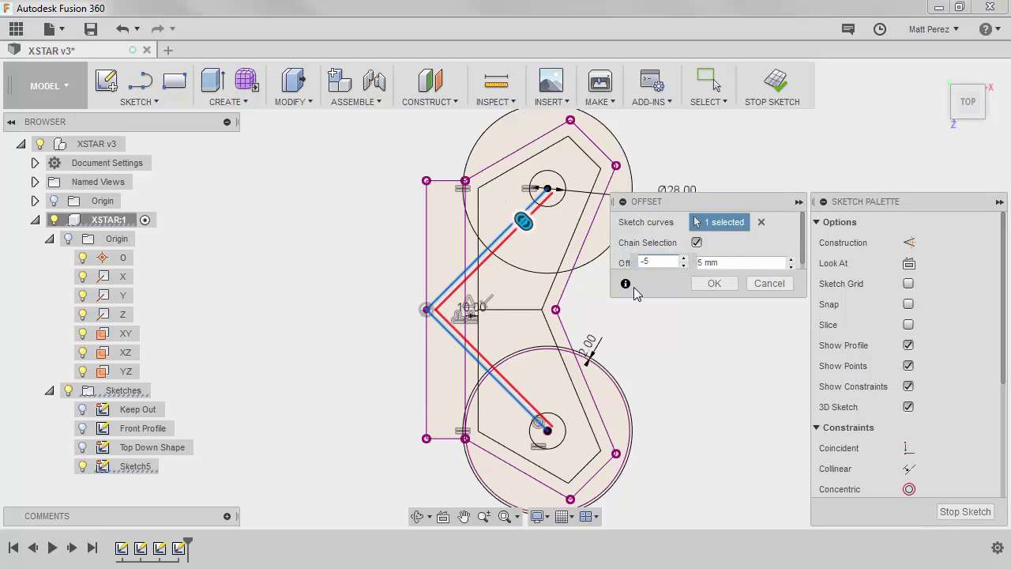
key(Return)
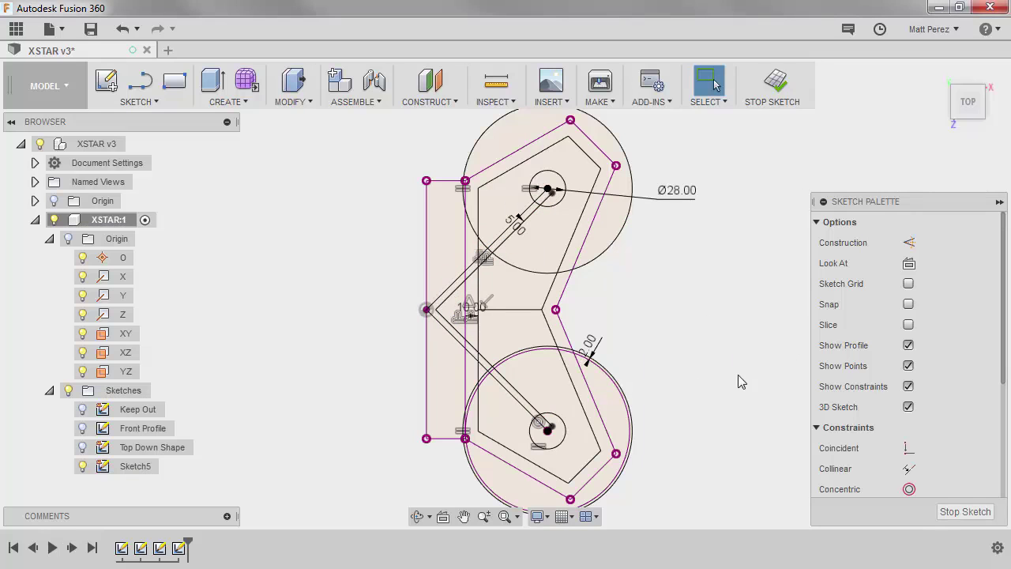
Offset the V-shaped support line by 5 mm to the other side.
key(o)
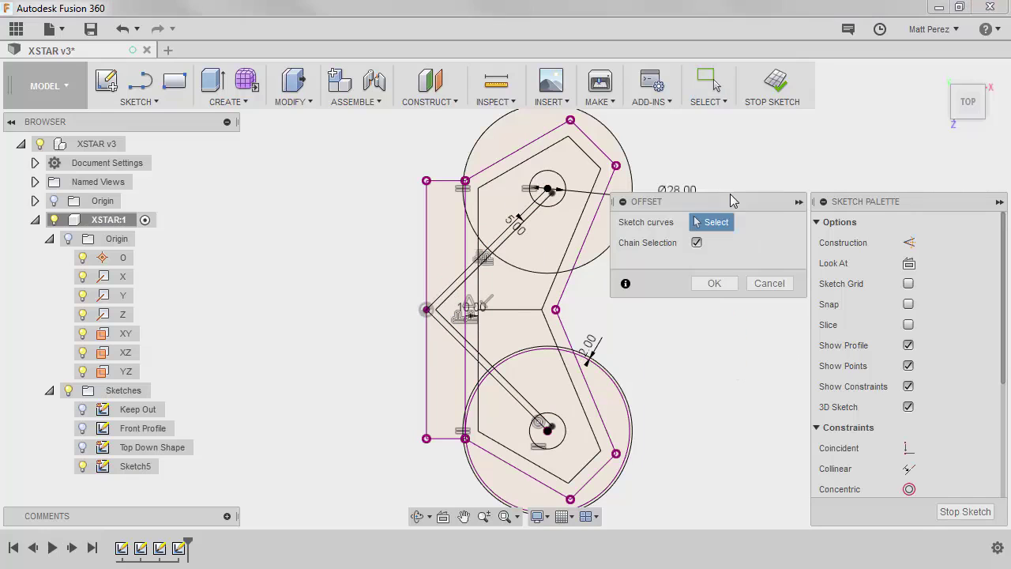
click(501, 244)
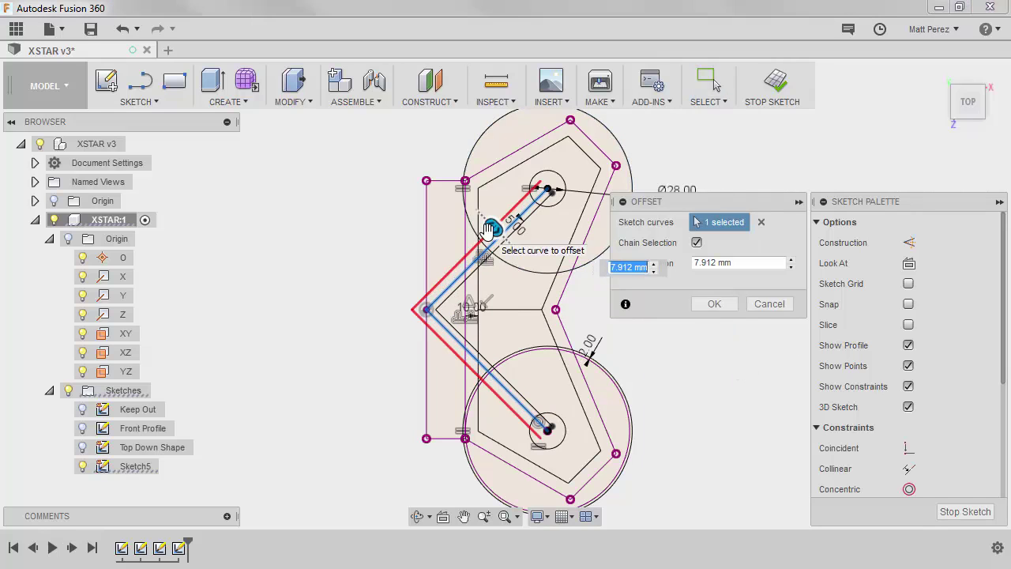
text(5)
key(Return)
scroll(451, 312, up, 3)
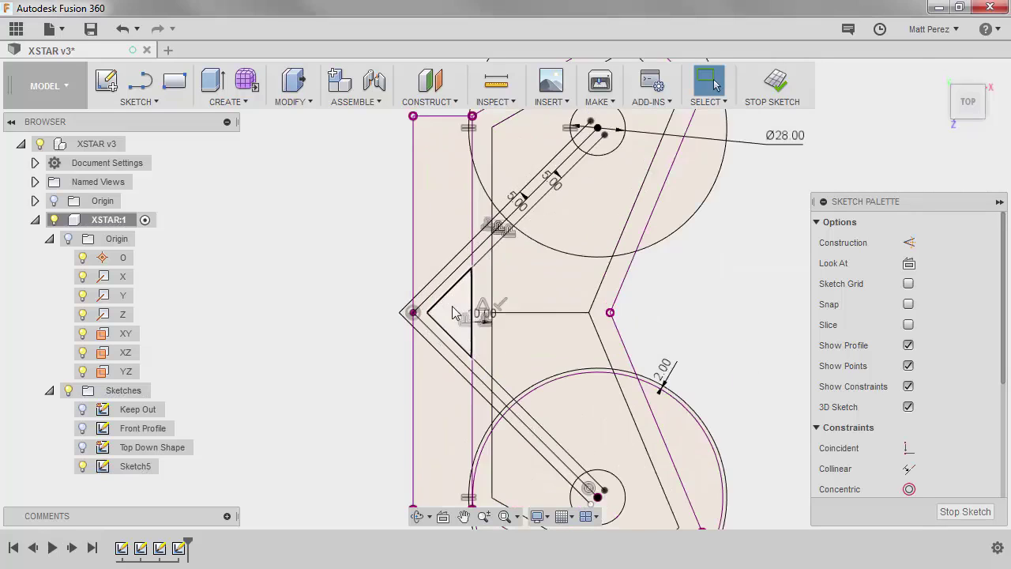
scroll(406, 314, up, 3)
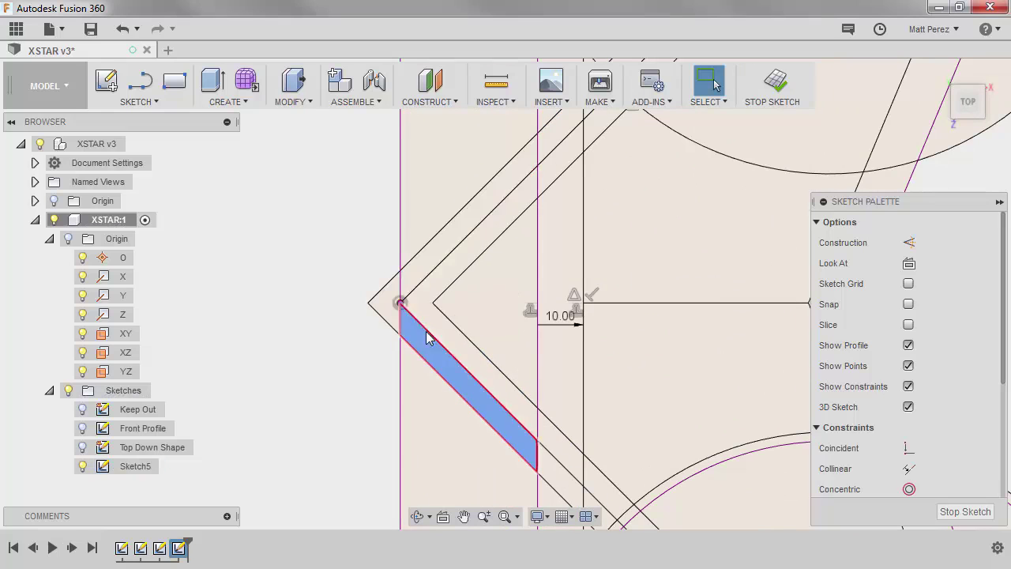
scroll(296, 260, down, 2)
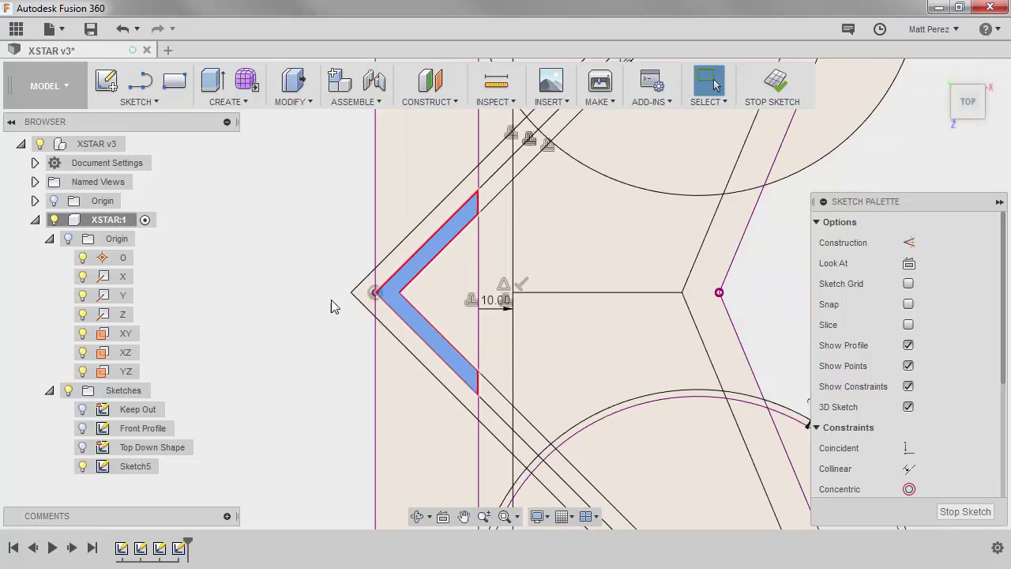
scroll(331, 323, down, 4)
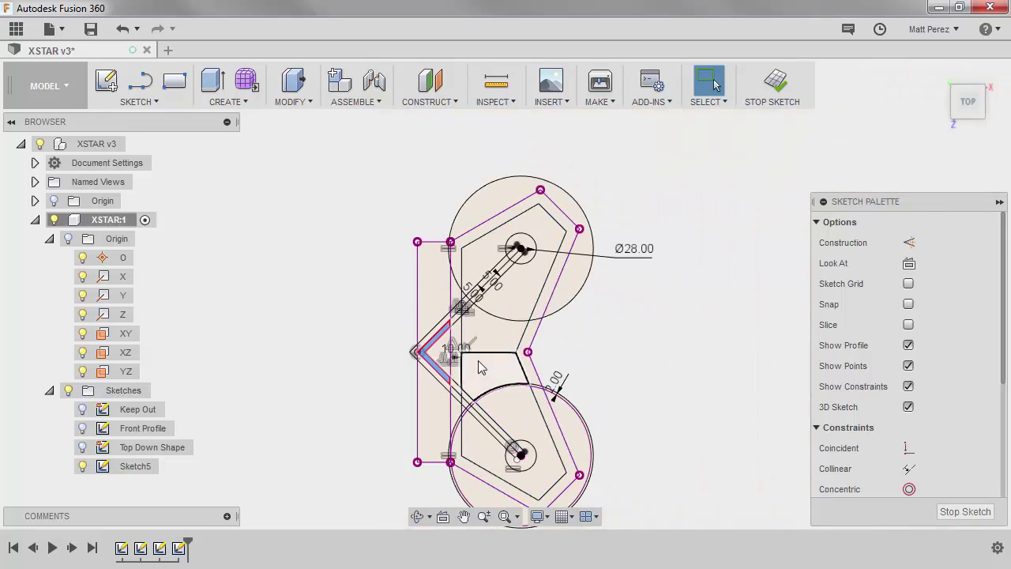
scroll(416, 356, up, 3)
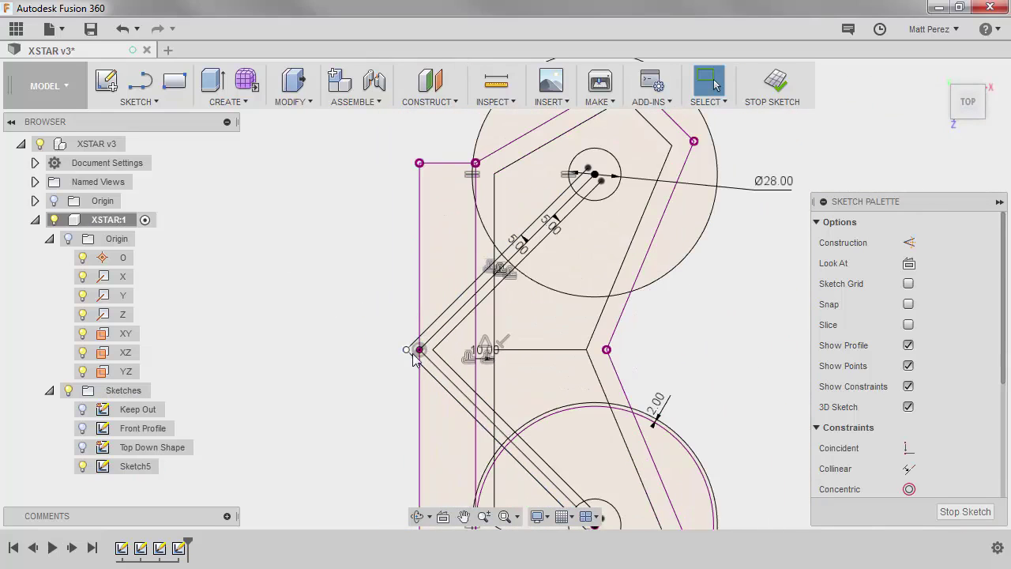
scroll(408, 360, up, 2)
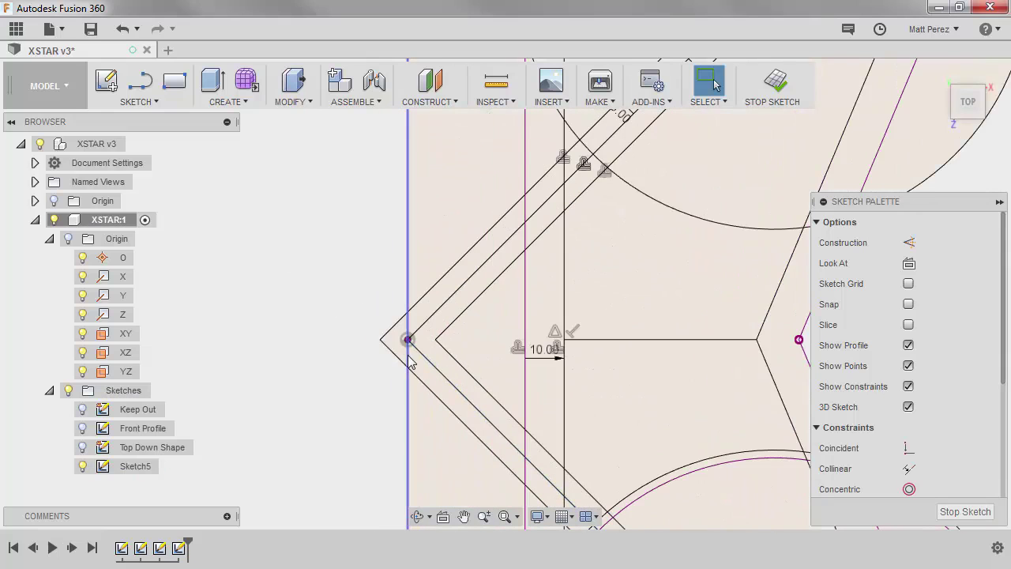
key(t)
click(388, 330)
click(399, 356)
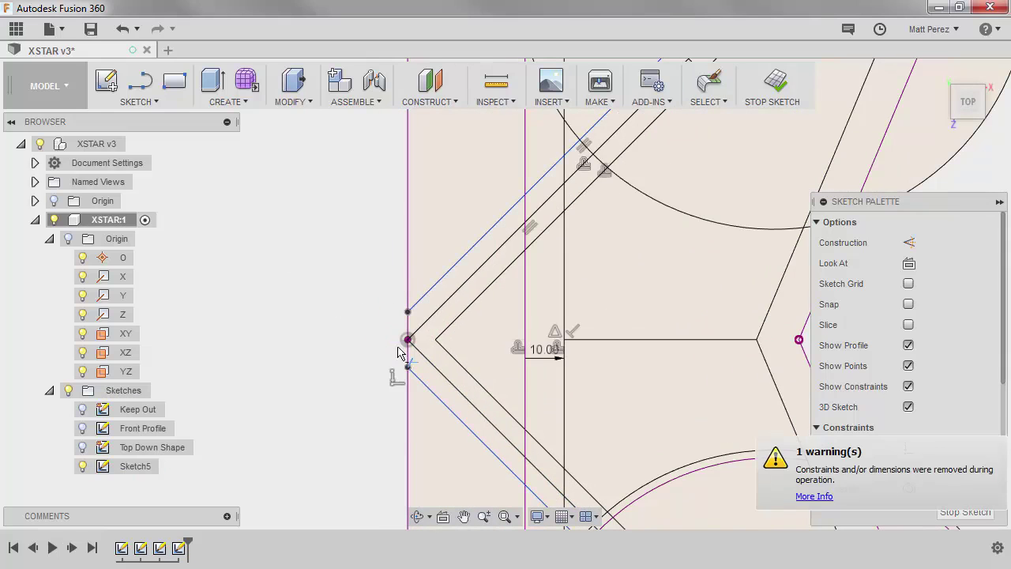
scroll(478, 312, down, 3)
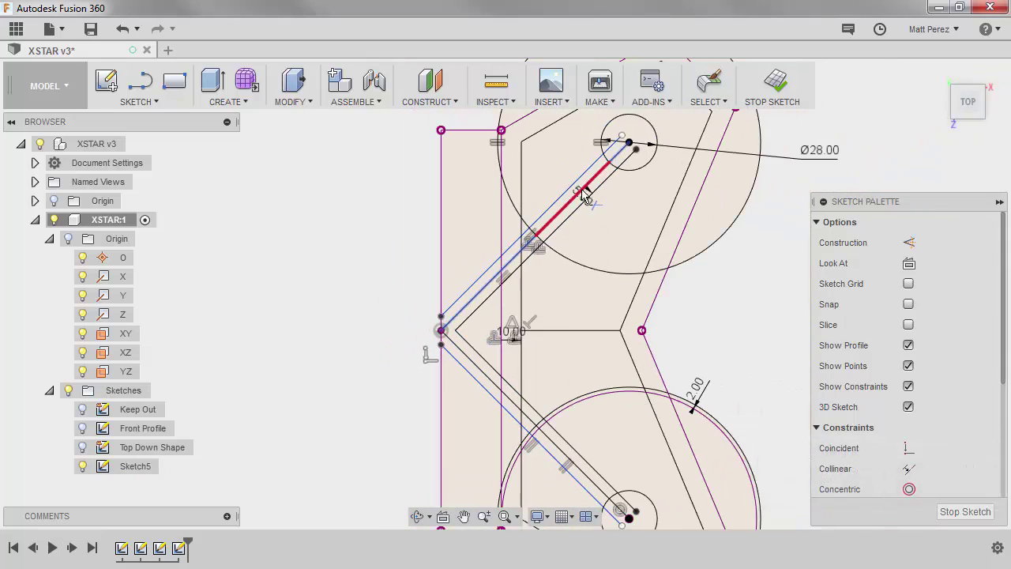
key(Escape)
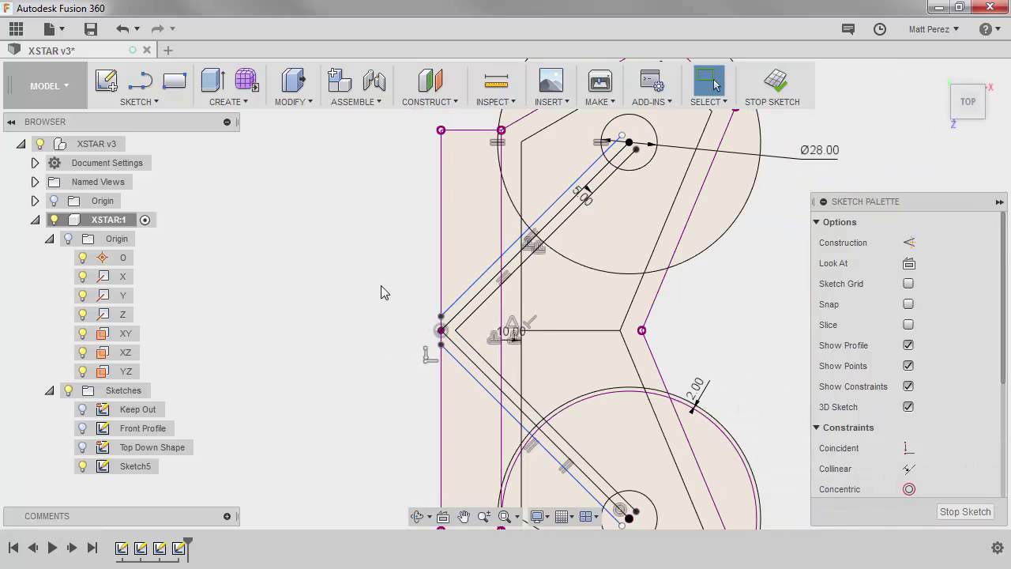
key(ctrl+z)
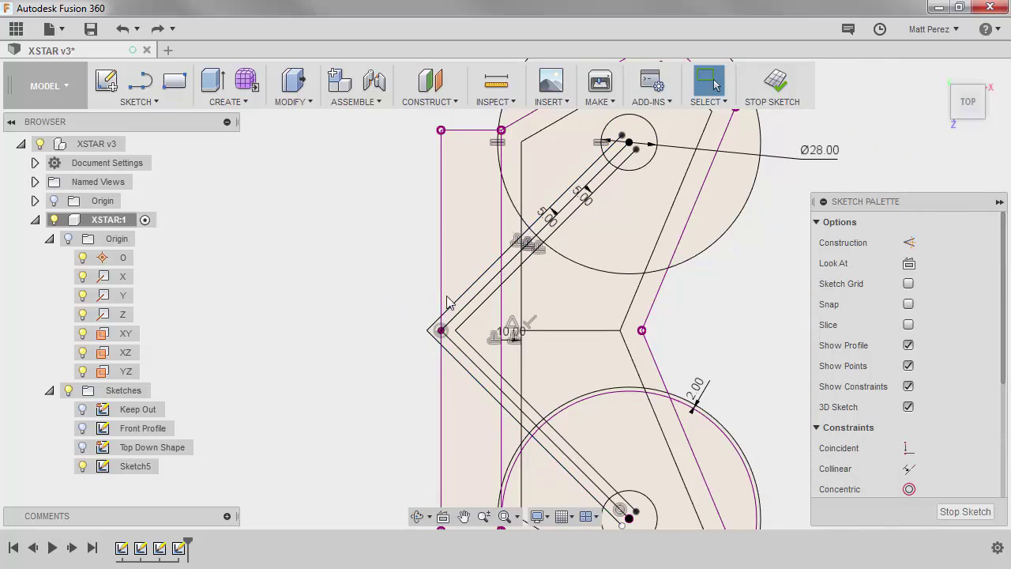
scroll(521, 260, down, 3)
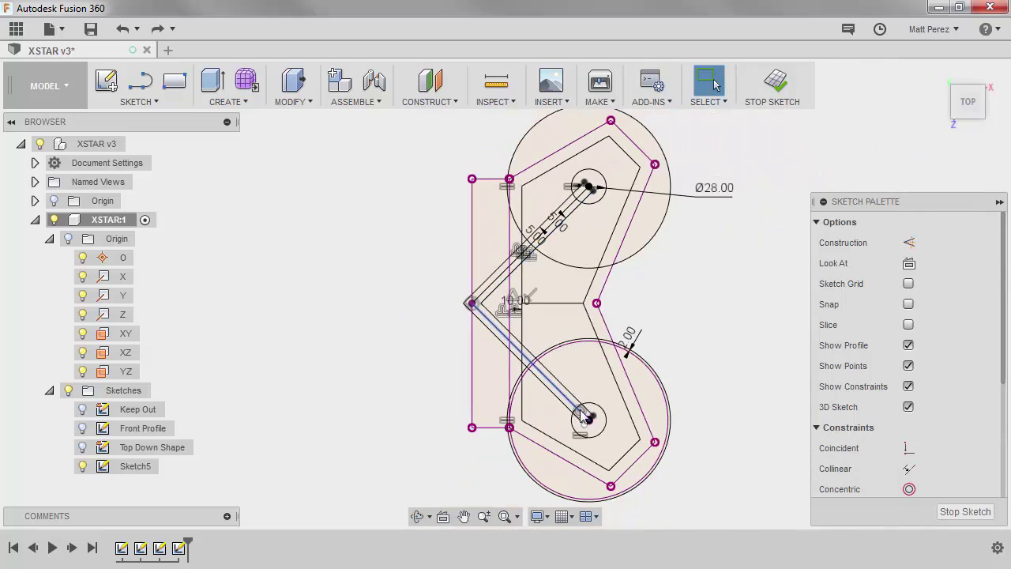
Set one 5.00 offset dimension to reference d19.
scroll(553, 247, up, 4)
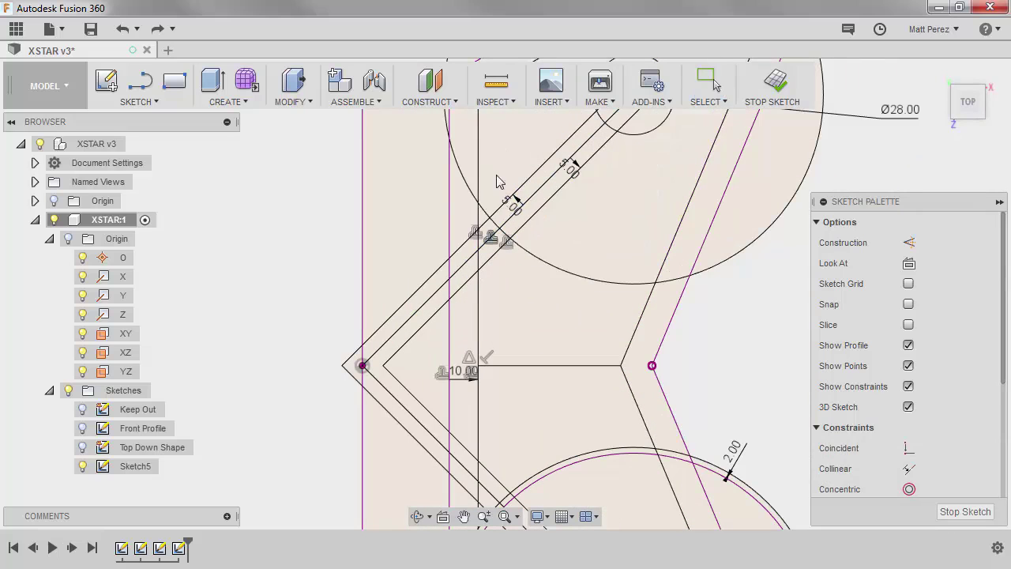
double_click(526, 191)
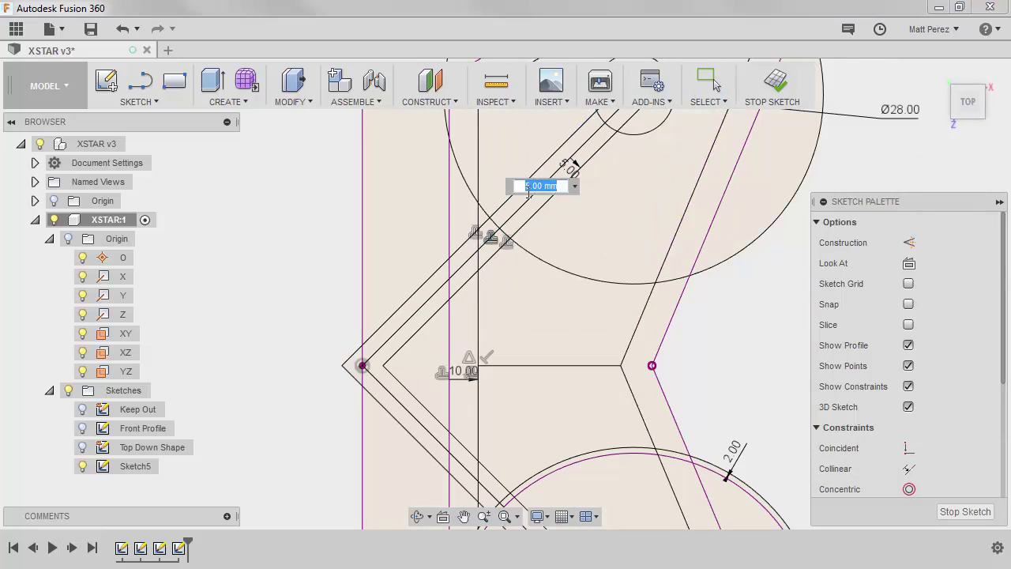
text(d19)
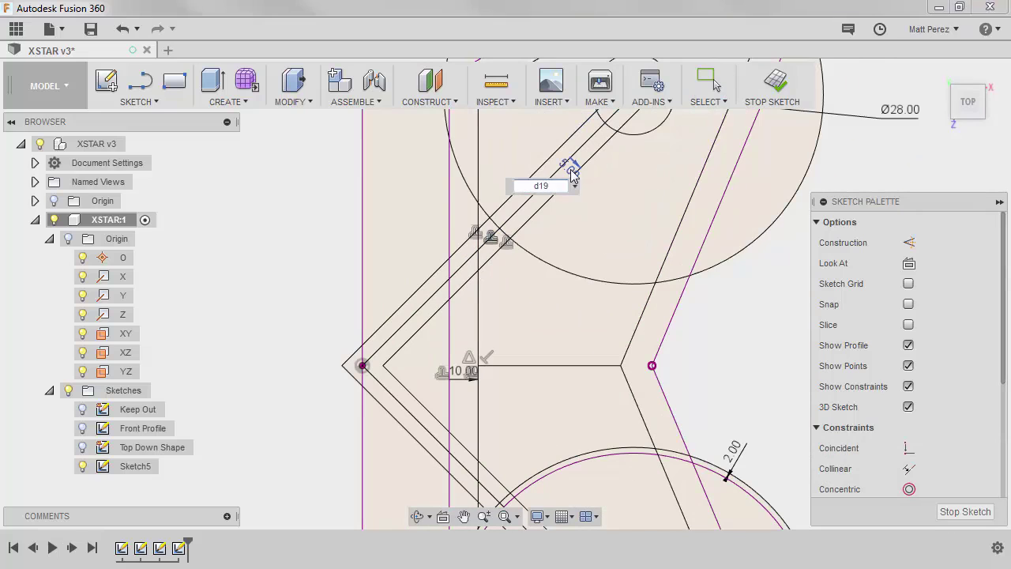
key(Return)
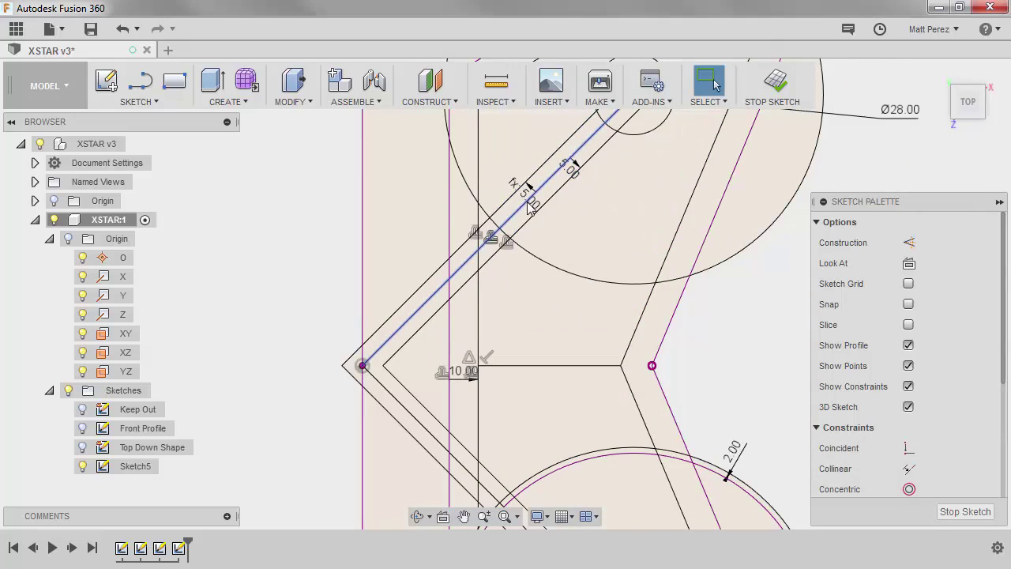
Test the link by changing the other offset dimension to 6, then close the edit.
double_click(566, 165)
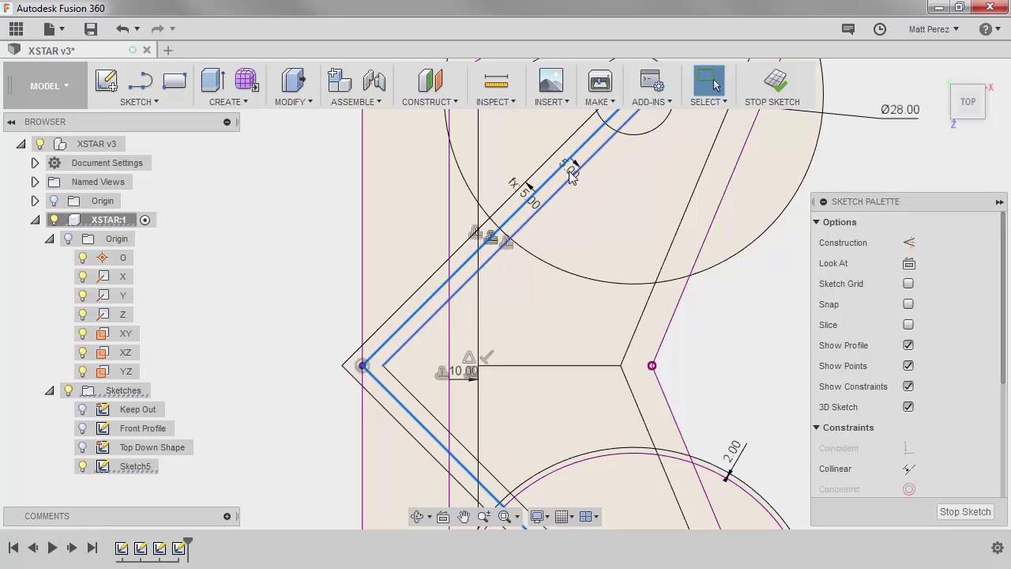
double_click(572, 169)
text(6)
key(Return)
double_click(571, 168)
key(Escape)
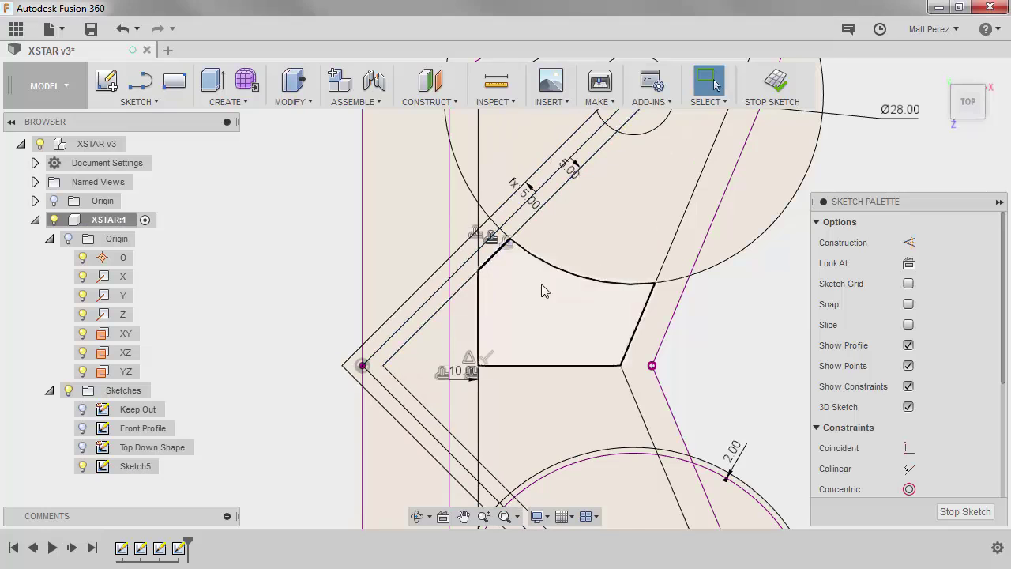
Nudge the 2.00 dimension label down-right and move the 10.00 label upward.
scroll(534, 237, down, 5)
scroll(577, 367, up, 3)
drag(641, 281, 650, 285)
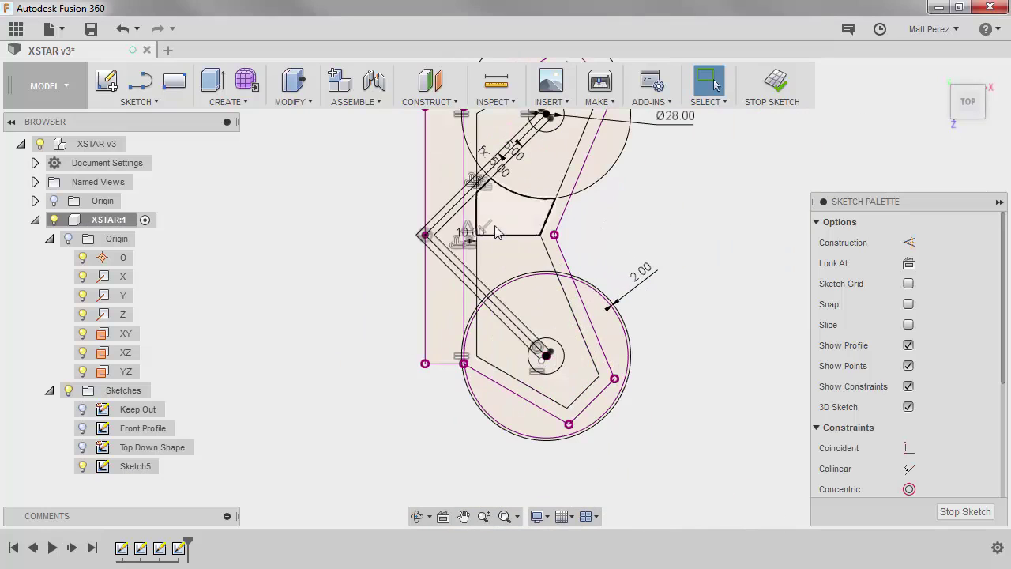
drag(465, 234, 473, 221)
scroll(478, 220, up, 2)
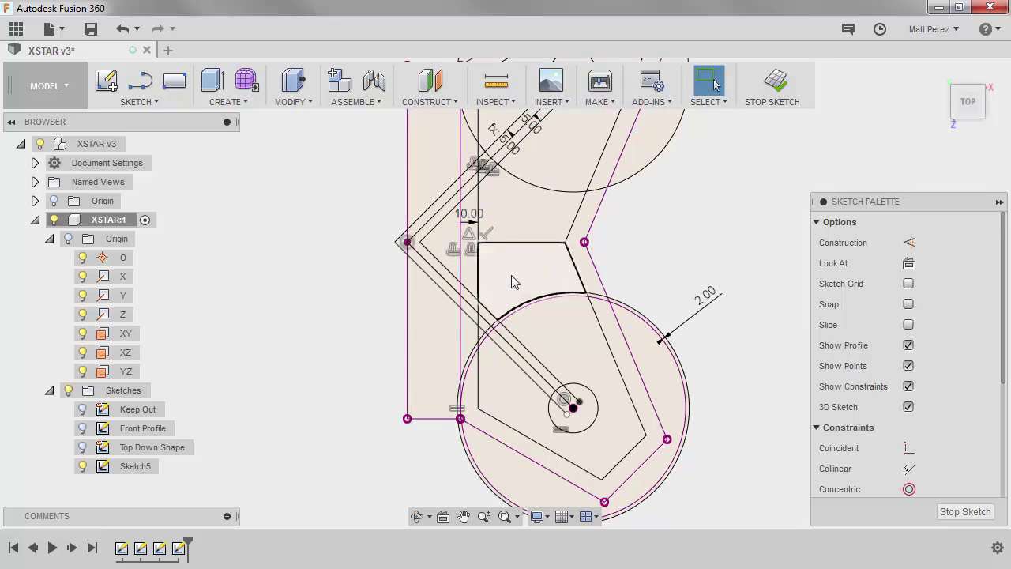
scroll(496, 335, down, 3)
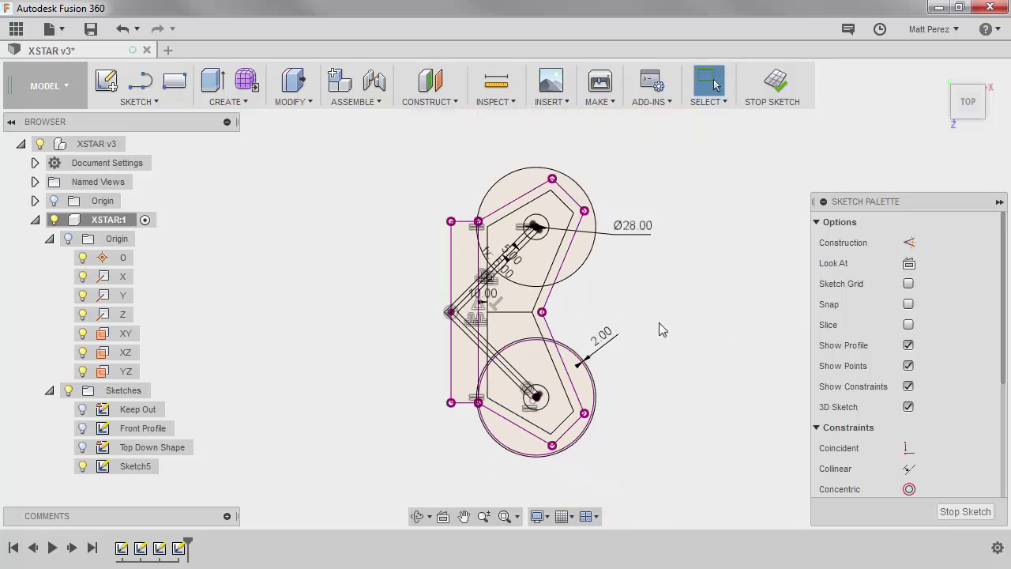
scroll(581, 440, up, 1)
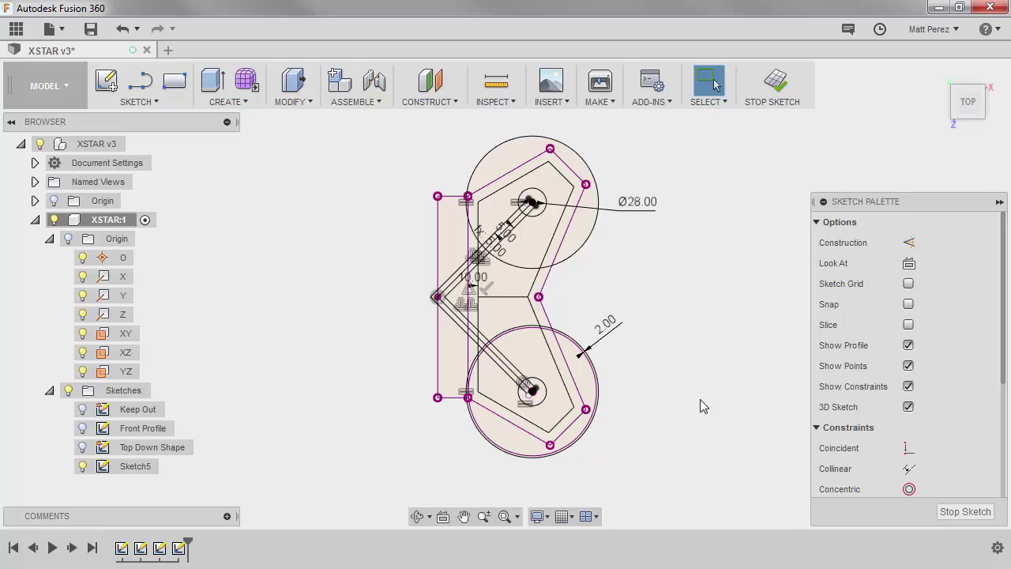
Stop Sketch5 and save XSTAR as a new version without a description.
click(778, 83)
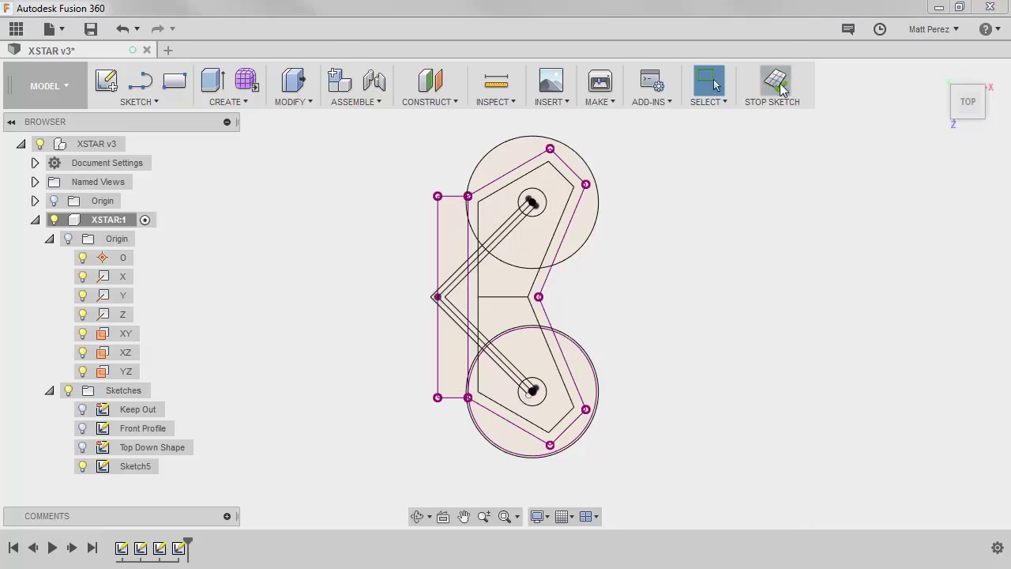
click(90, 30)
key(Return)
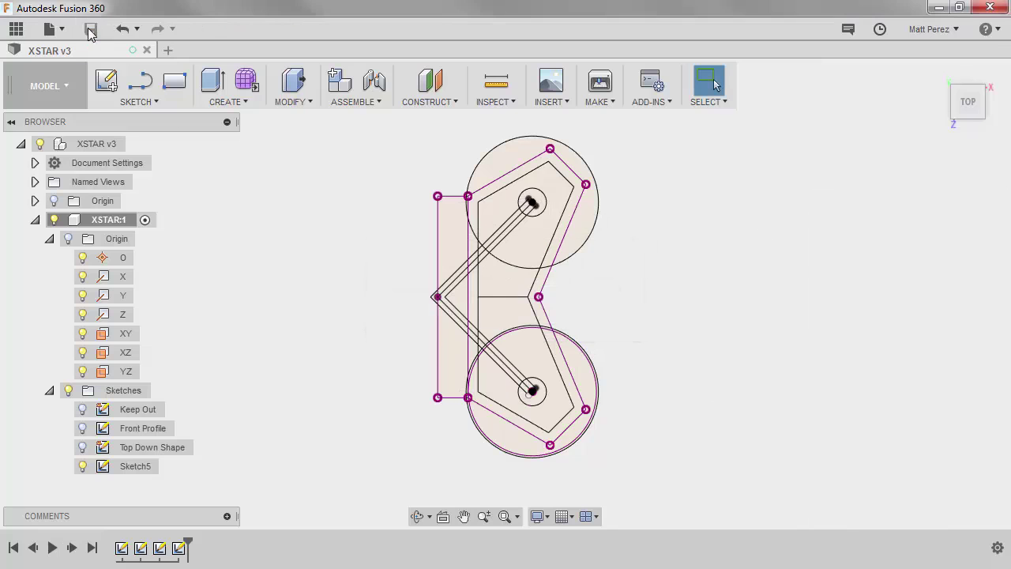